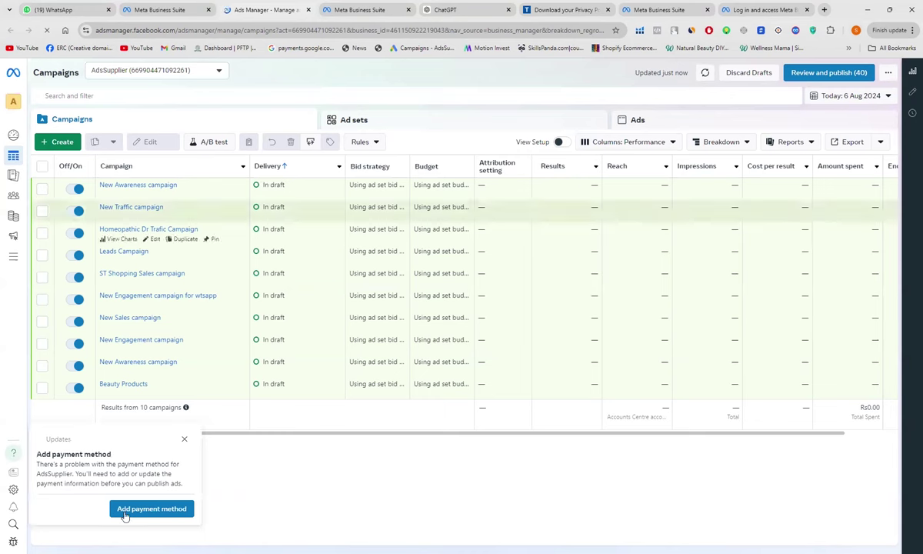
Step: Dismiss the Add payment method notice on the campaigns page
{"action": "left_click", "coordinate": [184, 441]}
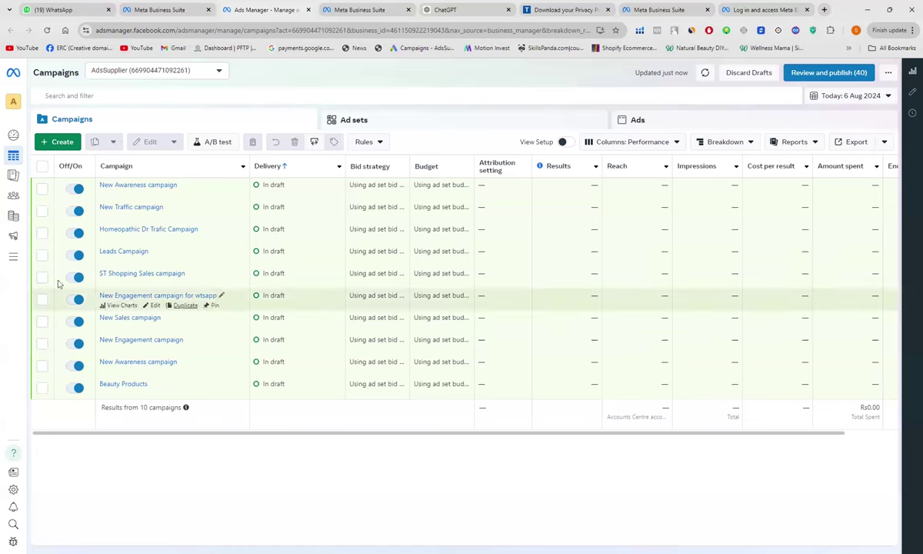
{"action": "mouse_move", "coordinate": [14, 263]}
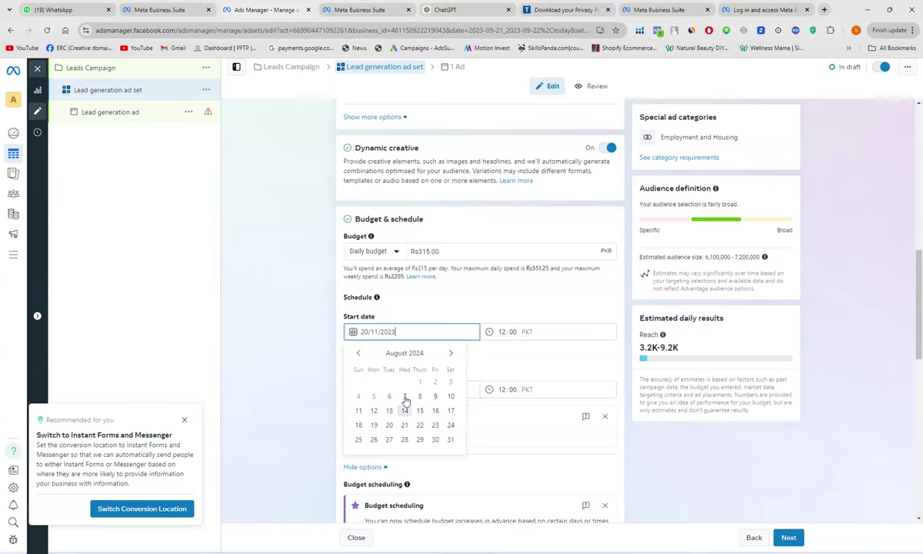
Step: Schedule the lead generation ad set to start on 7 August 2024 and end on 10 August 2024
{"action": "left_click", "coordinate": [404, 397]}
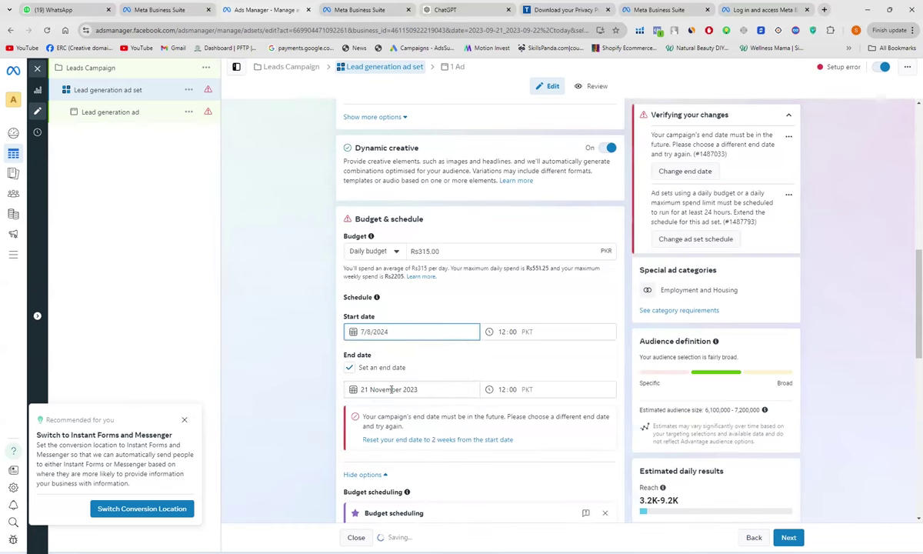
{"action": "left_click", "coordinate": [393, 390]}
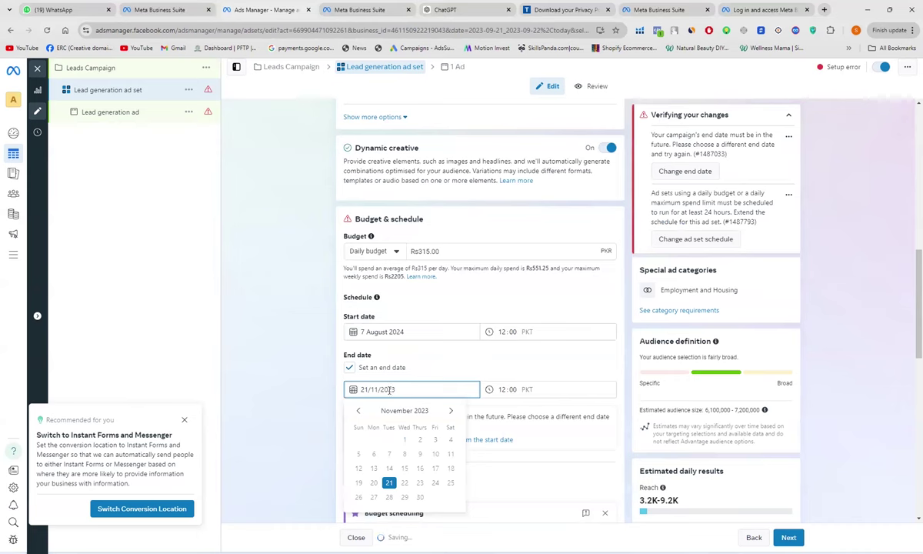
{"action": "left_click", "coordinate": [451, 412]}
{"action": "left_click", "coordinate": [449, 415]}
{"action": "left_click", "coordinate": [450, 415]}
{"action": "left_click", "coordinate": [450, 413]}
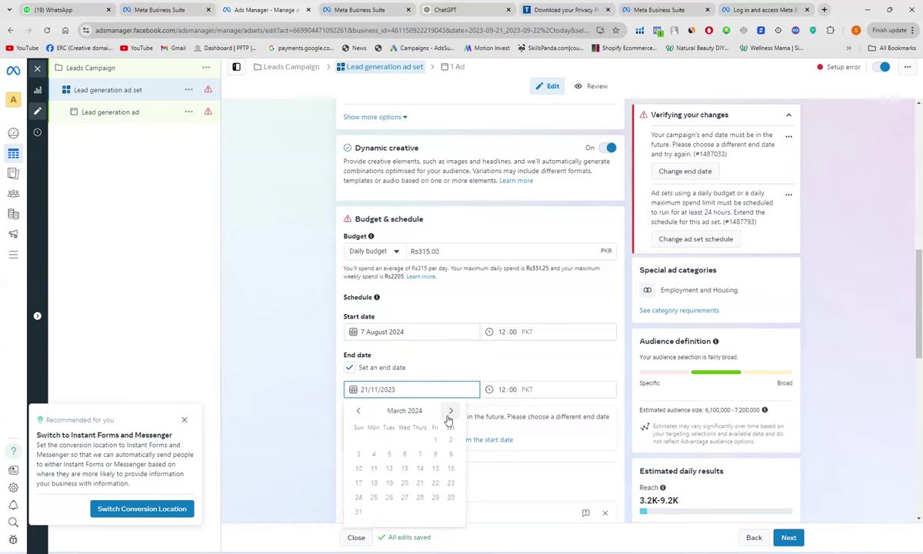
{"action": "left_click", "coordinate": [451, 413]}
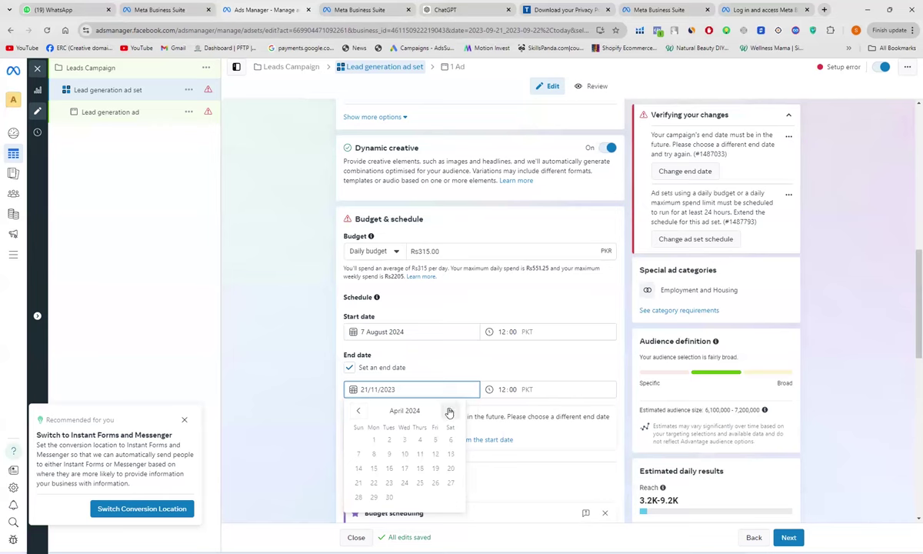
{"action": "left_click", "coordinate": [450, 413]}
{"action": "left_click", "coordinate": [450, 413]}
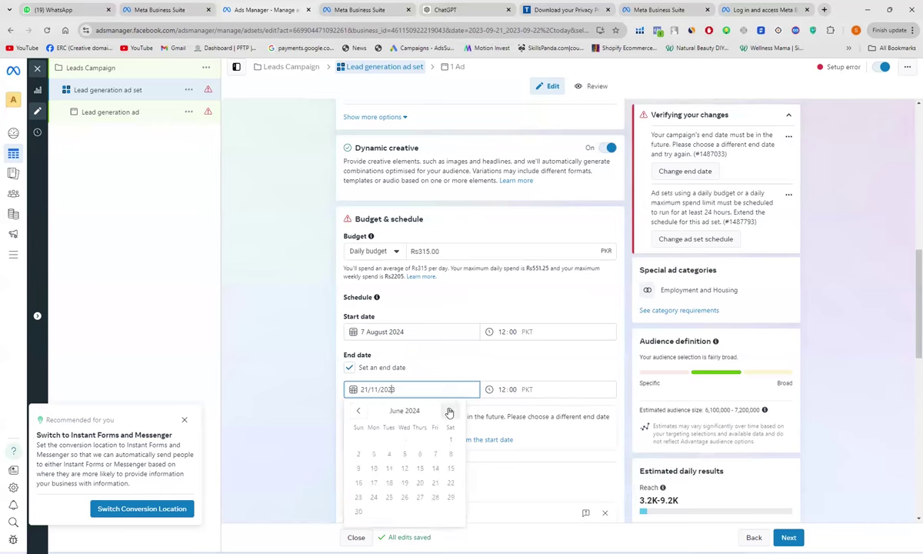
{"action": "left_click", "coordinate": [450, 413]}
{"action": "left_click", "coordinate": [450, 413]}
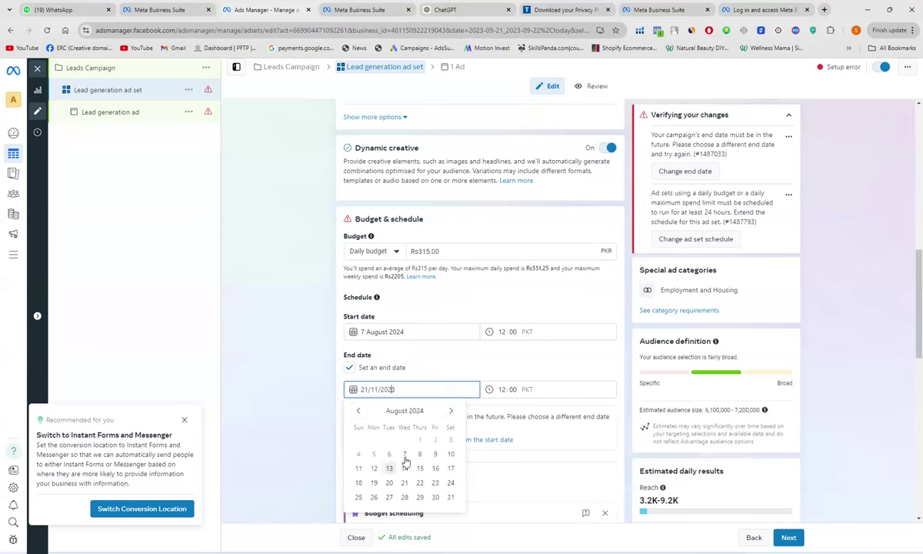
{"action": "left_click", "coordinate": [451, 455]}
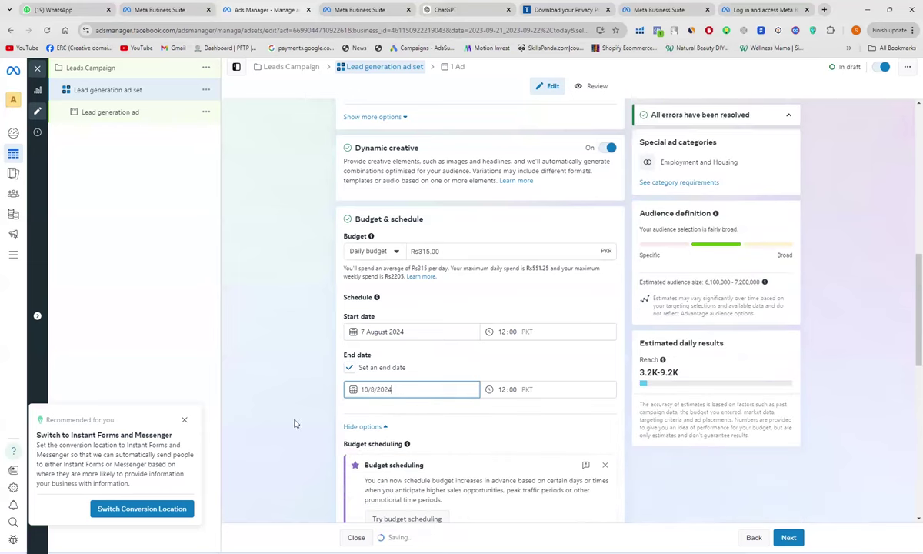
Step: Open the lead generation ad and review its media, preview, primary text, headline, description and call-to-action options
{"action": "left_click", "coordinate": [142, 113]}
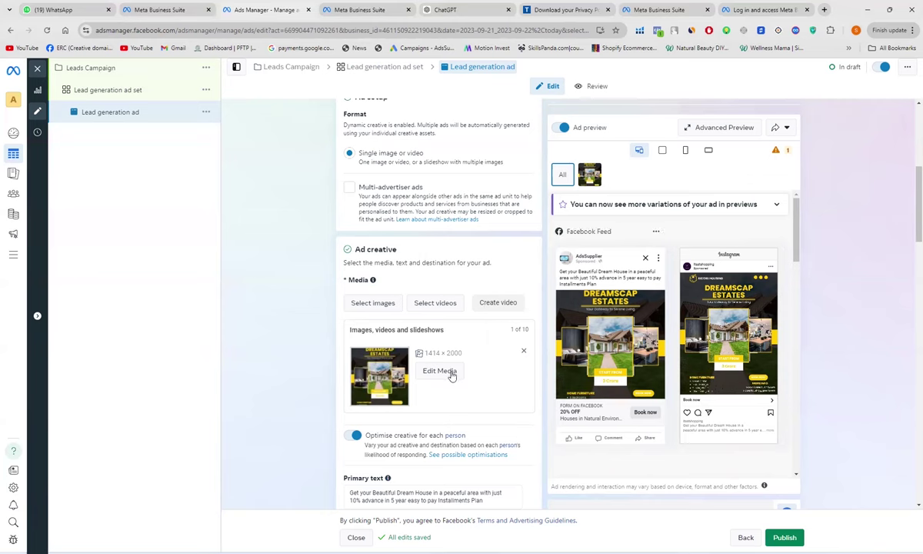
{"action": "scroll", "coordinate": [451, 374], "scroll_direction": "down", "scroll_amount": 2}
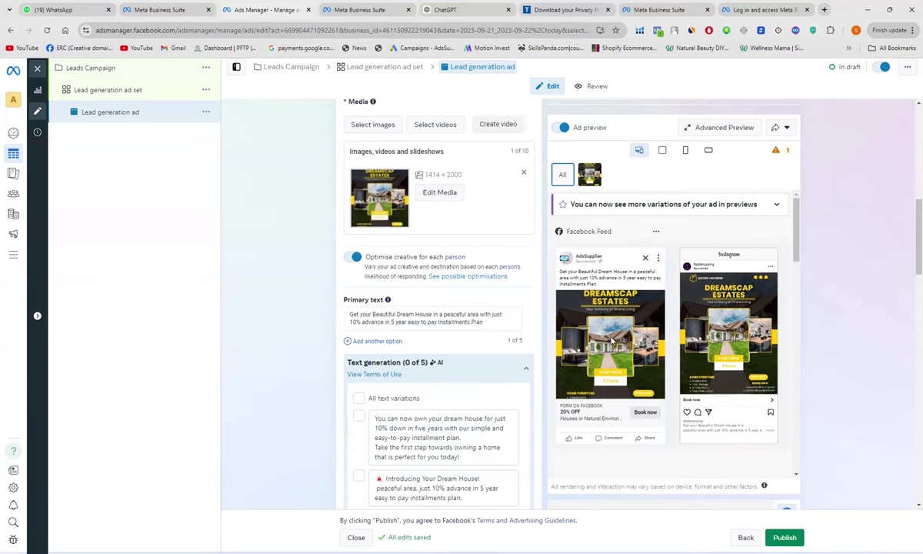
{"action": "mouse_move", "coordinate": [583, 274]}
{"action": "mouse_move", "coordinate": [585, 291]}
{"action": "scroll", "coordinate": [527, 365], "scroll_direction": "down", "scroll_amount": 2}
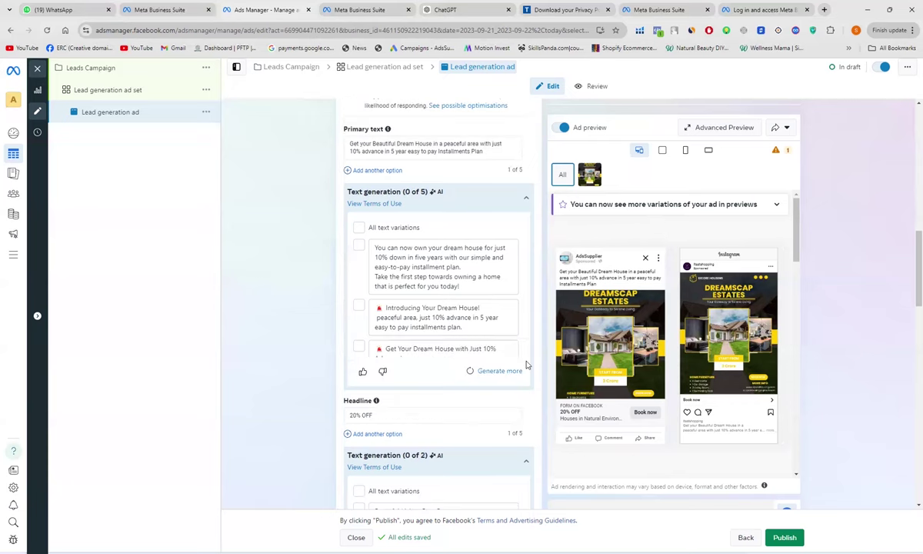
{"action": "scroll", "coordinate": [527, 365], "scroll_direction": "down", "scroll_amount": 1}
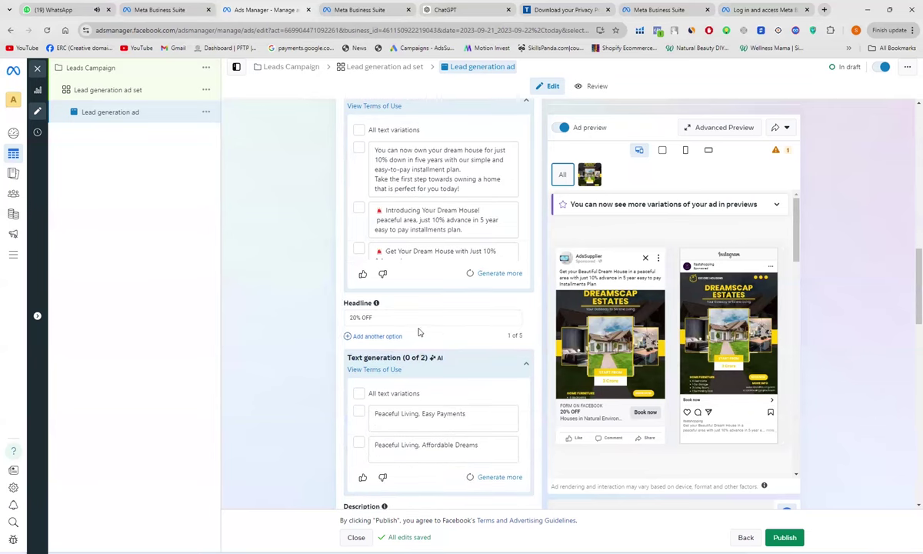
{"action": "mouse_move", "coordinate": [574, 413]}
{"action": "scroll", "coordinate": [550, 393], "scroll_direction": "down", "scroll_amount": 3}
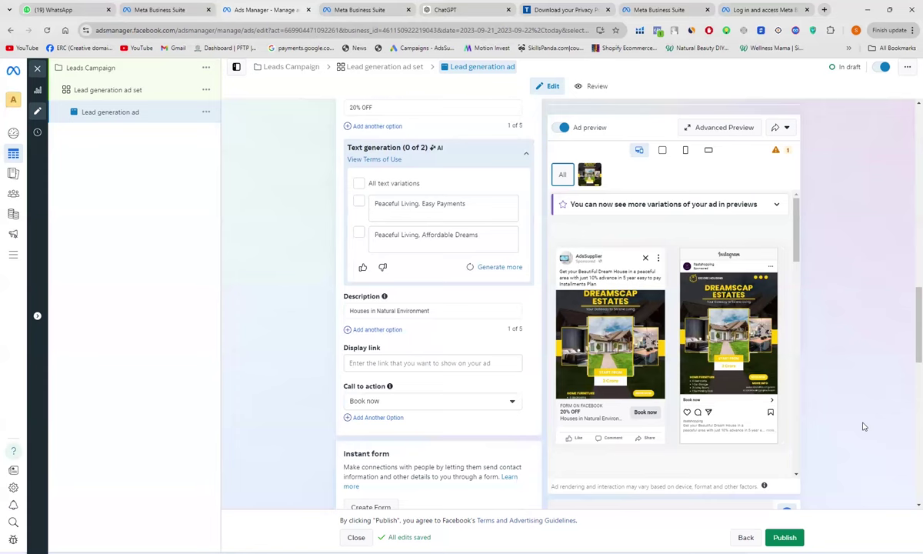
{"action": "scroll", "coordinate": [508, 338], "scroll_direction": "down", "scroll_amount": 1}
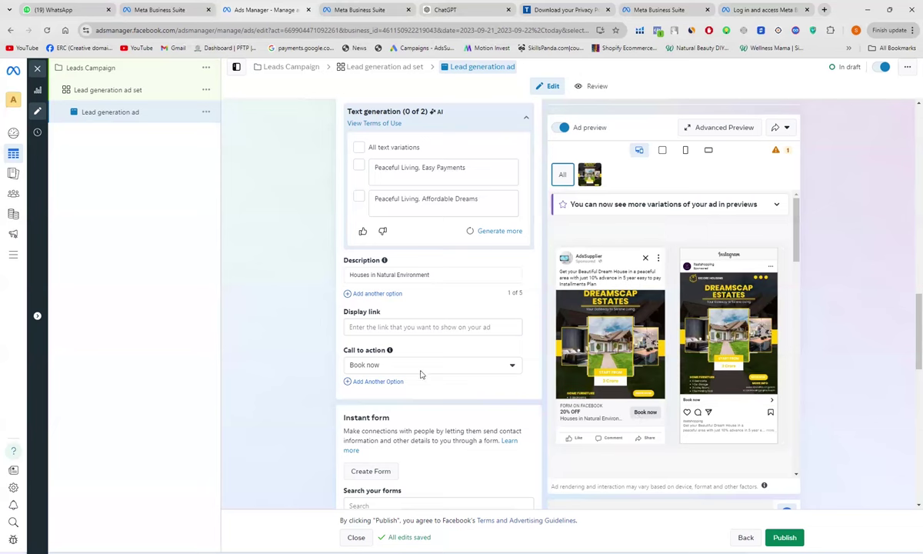
{"action": "left_click", "coordinate": [514, 368]}
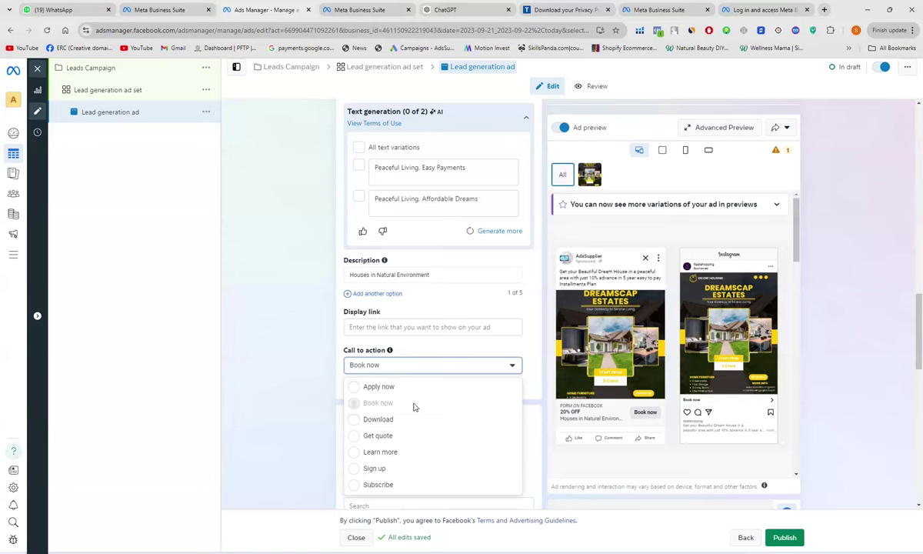
{"action": "left_click", "coordinate": [311, 438]}
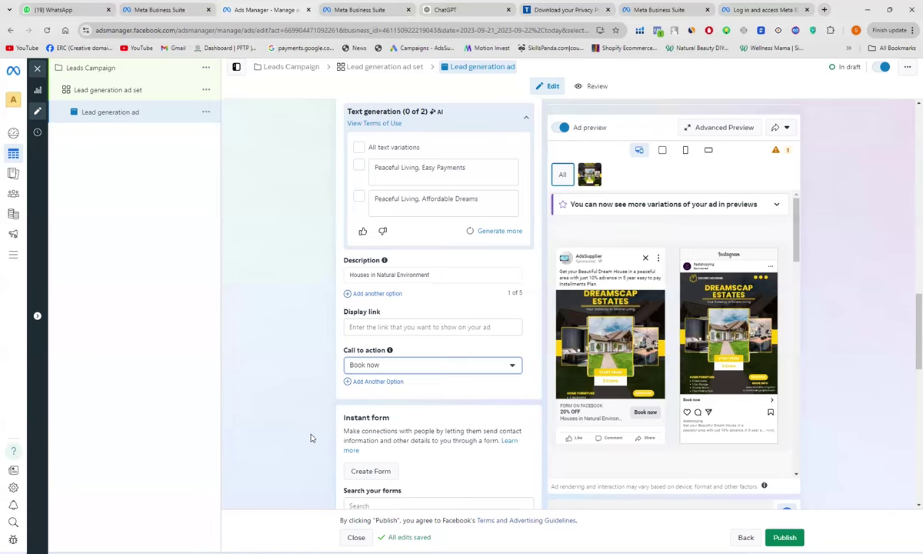
Step: Create a new instant form for the lead generation ad and set its form type to Higher intent
{"action": "scroll", "coordinate": [312, 438], "scroll_direction": "down", "scroll_amount": 1}
{"action": "scroll", "coordinate": [312, 438], "scroll_direction": "down", "scroll_amount": 1}
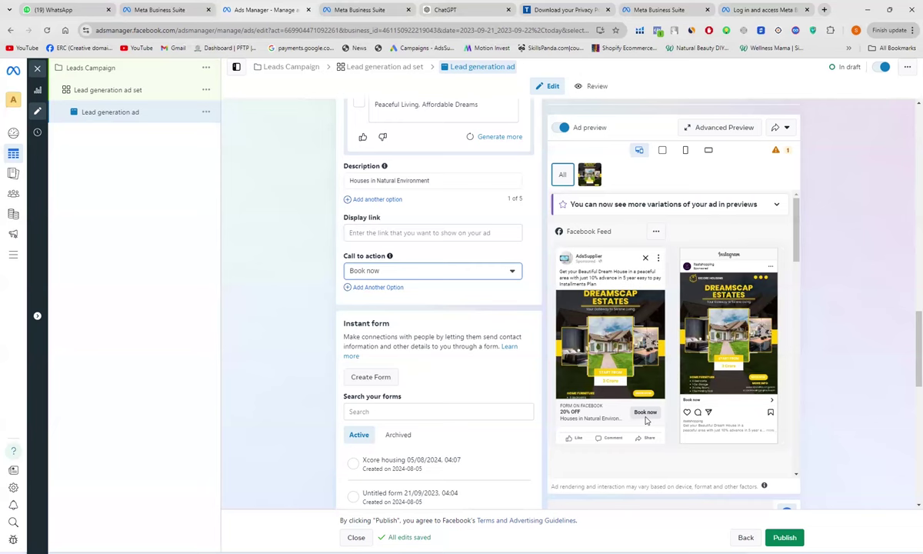
{"action": "left_click", "coordinate": [373, 377]}
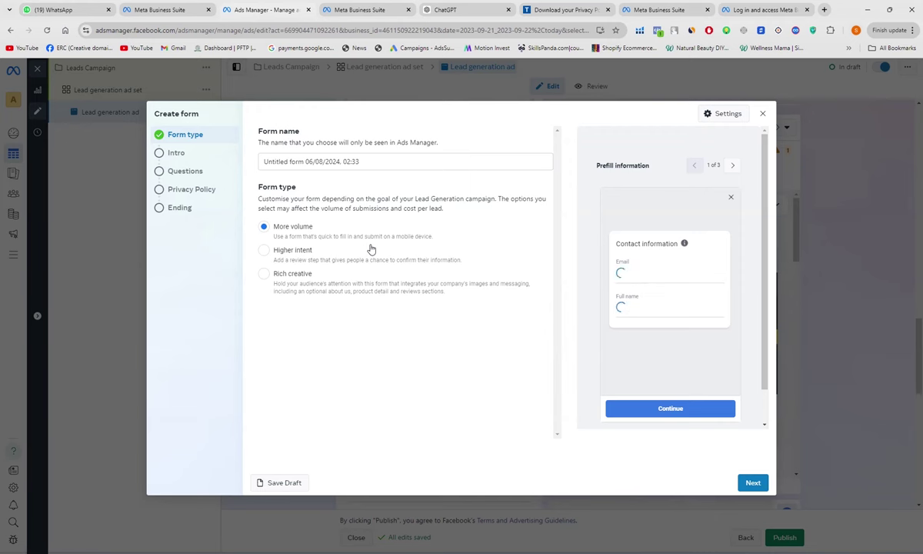
{"action": "left_click", "coordinate": [262, 250]}
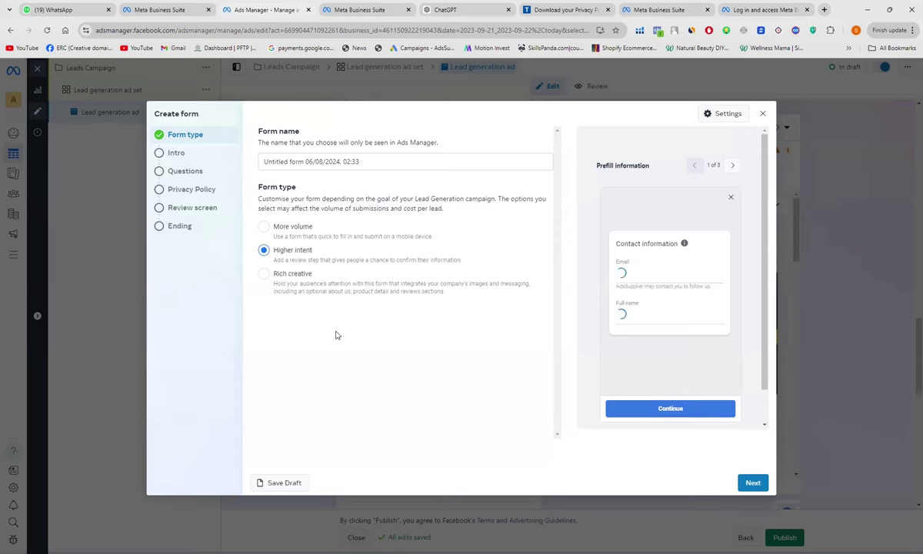
{"action": "left_click", "coordinate": [263, 275]}
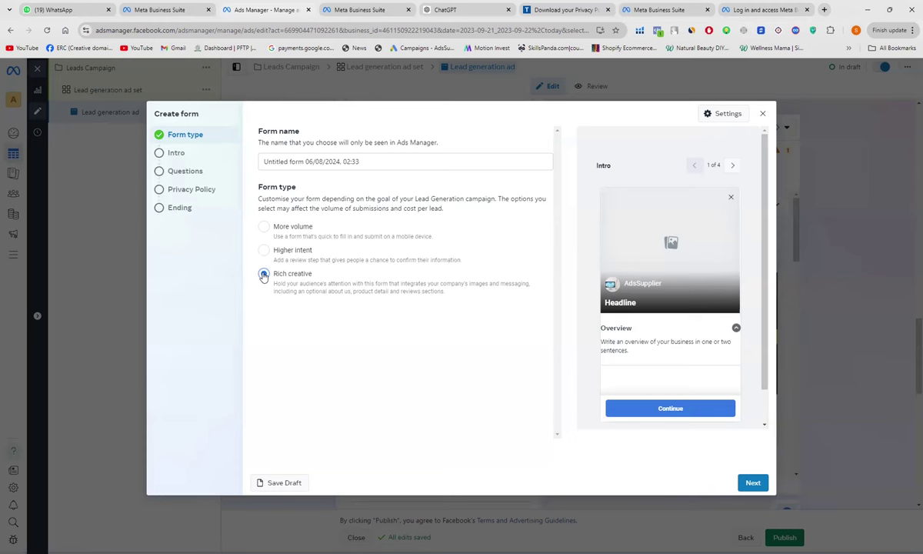
{"action": "left_click", "coordinate": [264, 275]}
{"action": "left_click", "coordinate": [264, 252]}
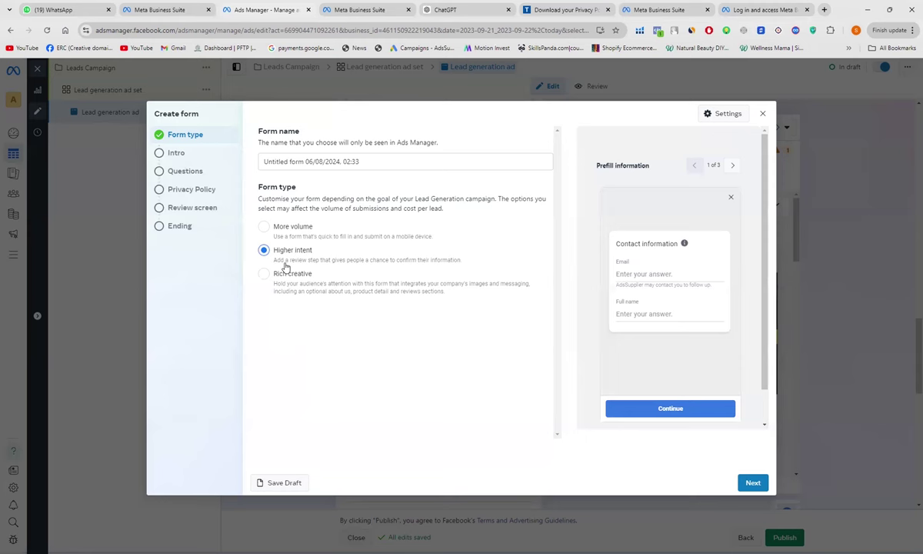
{"action": "left_click", "coordinate": [752, 483]}
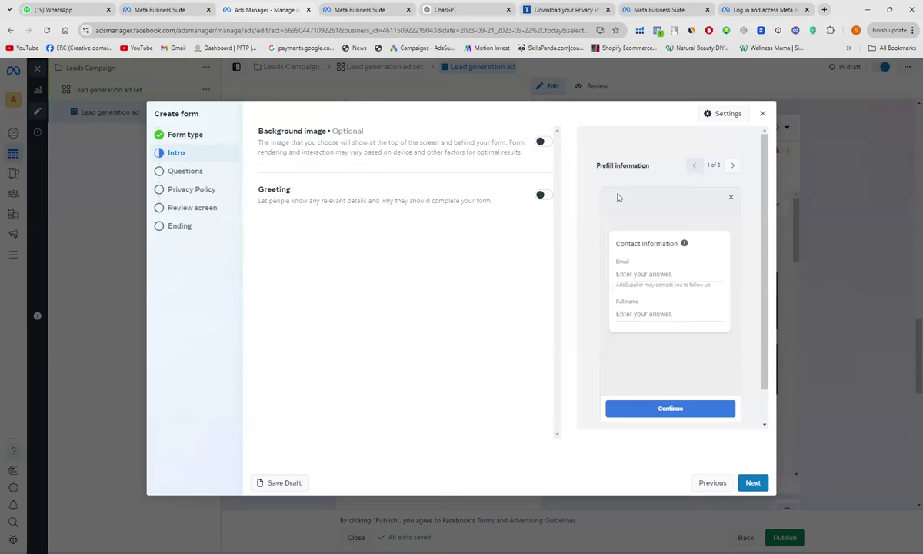
Step: Enable the form intro's background image and upload the "Yellow & White Simple Real Estate Document A4" picture from Downloads
{"action": "left_click", "coordinate": [544, 143]}
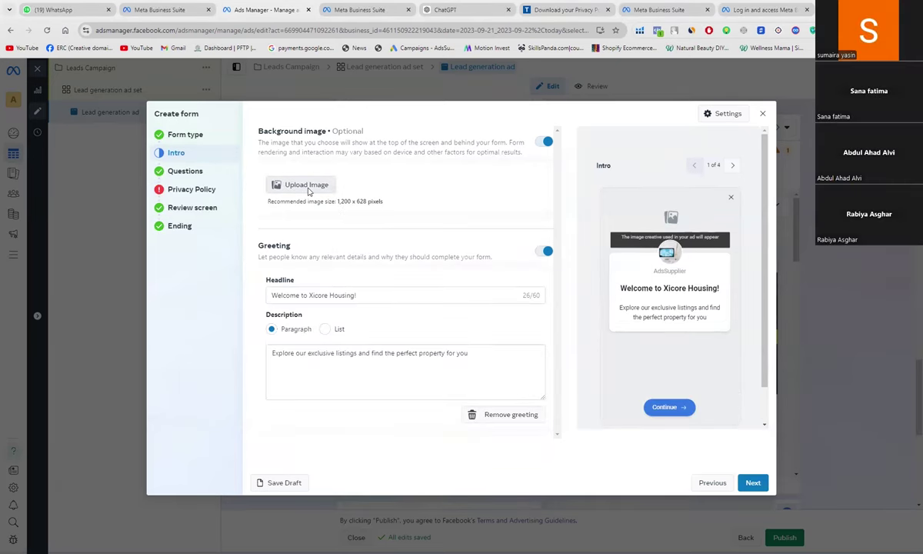
{"action": "left_click", "coordinate": [308, 189]}
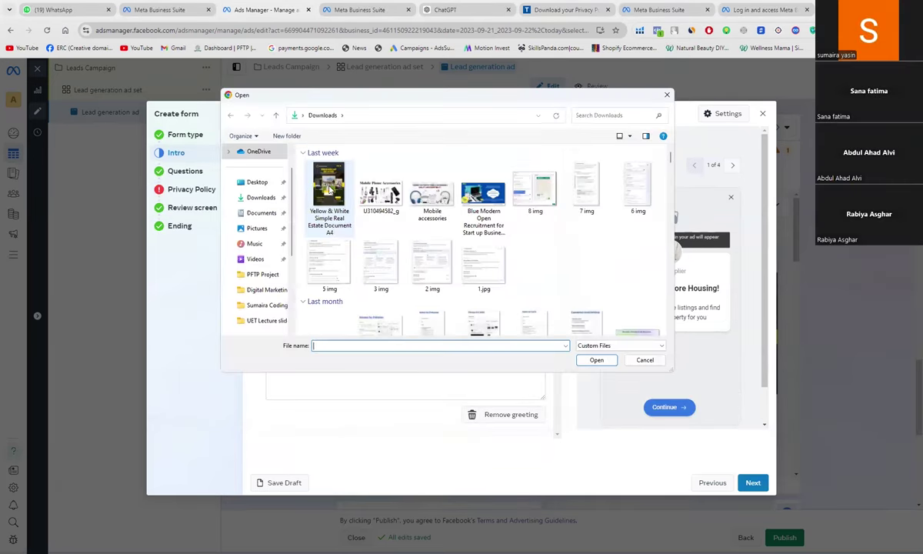
{"action": "left_click", "coordinate": [311, 176]}
{"action": "double_click", "coordinate": [330, 187]}
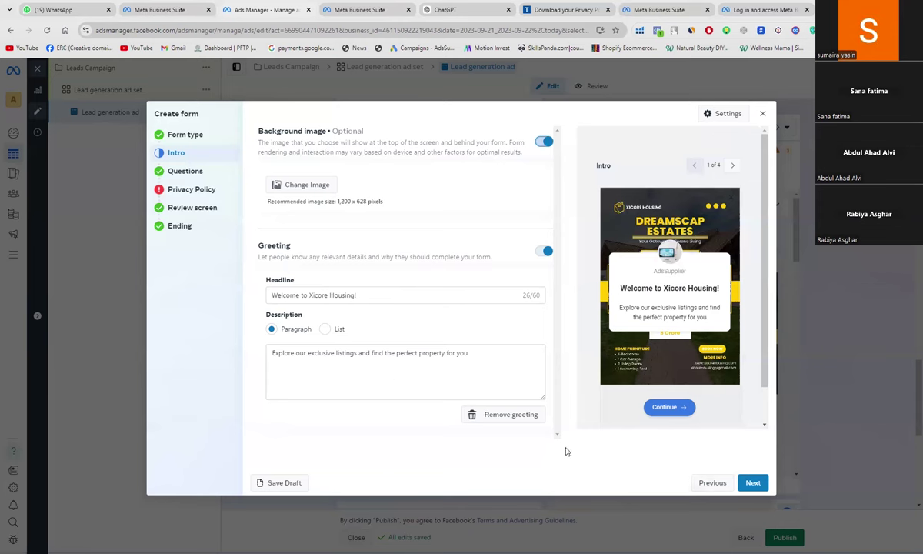
{"action": "left_click", "coordinate": [753, 484]}
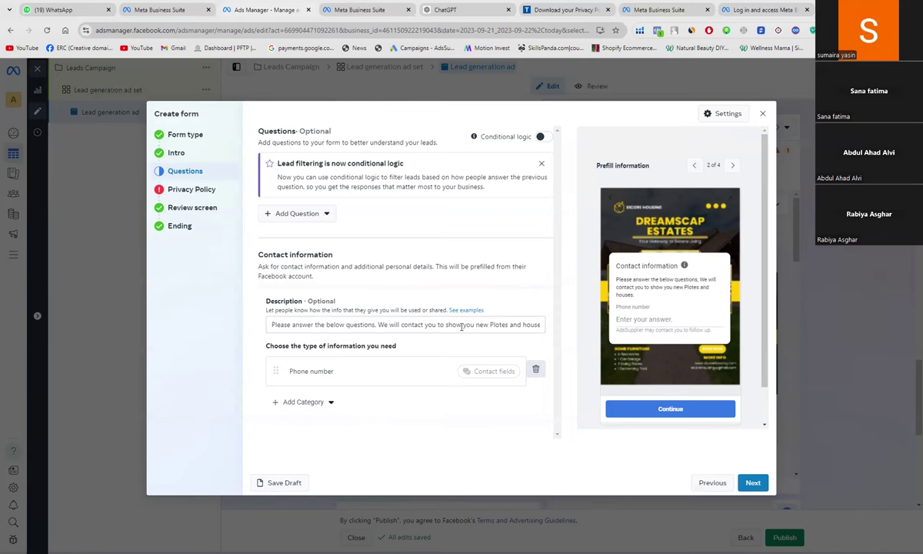
Step: Add the Full name field from the user information category to the form's contact information
{"action": "left_click", "coordinate": [333, 403]}
{"action": "left_click", "coordinate": [334, 403]}
{"action": "left_click", "coordinate": [333, 404]}
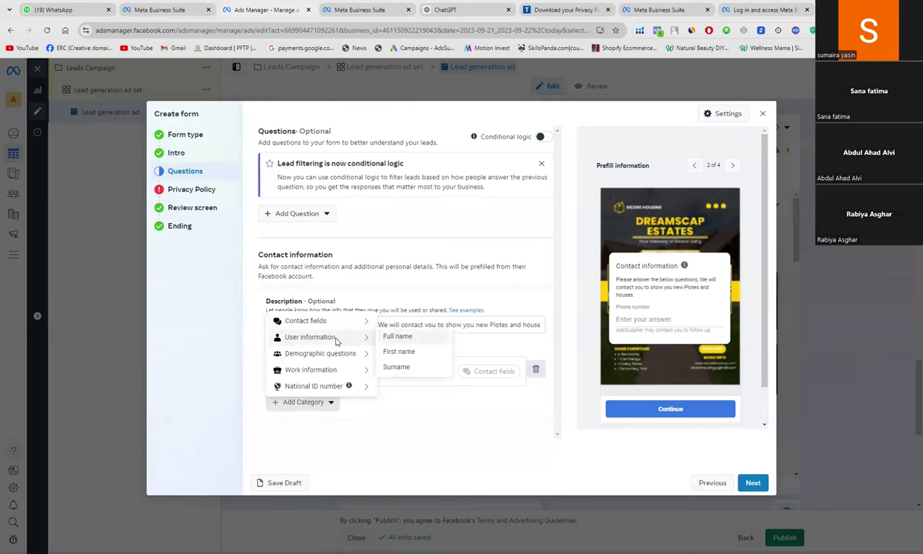
{"action": "left_click", "coordinate": [420, 342]}
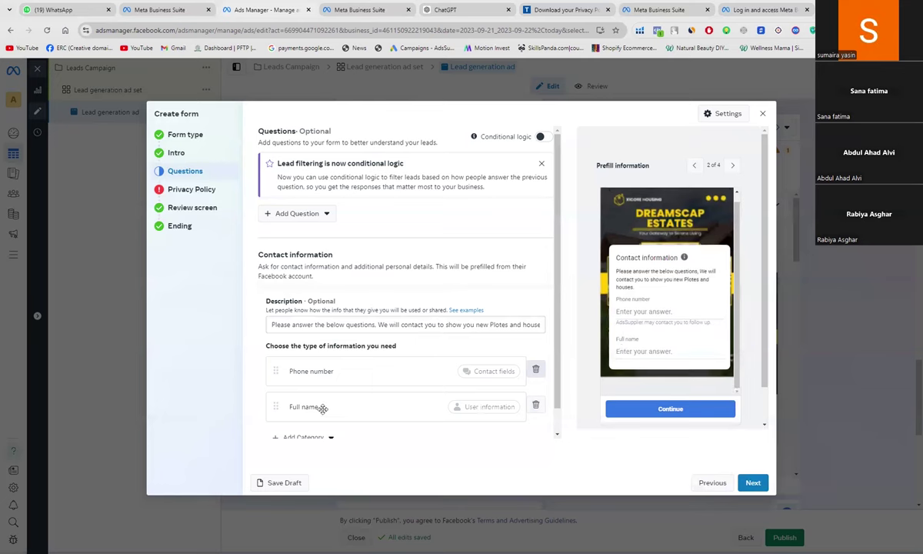
Step: Add the Email and City contact fields to the form's contact information and complete the questions section
{"action": "left_click", "coordinate": [331, 438]}
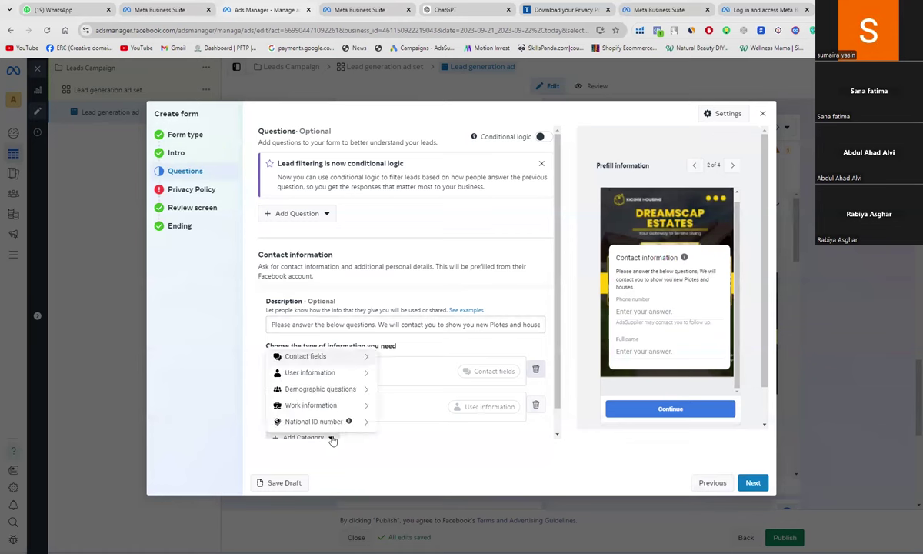
{"action": "mouse_move", "coordinate": [346, 357]}
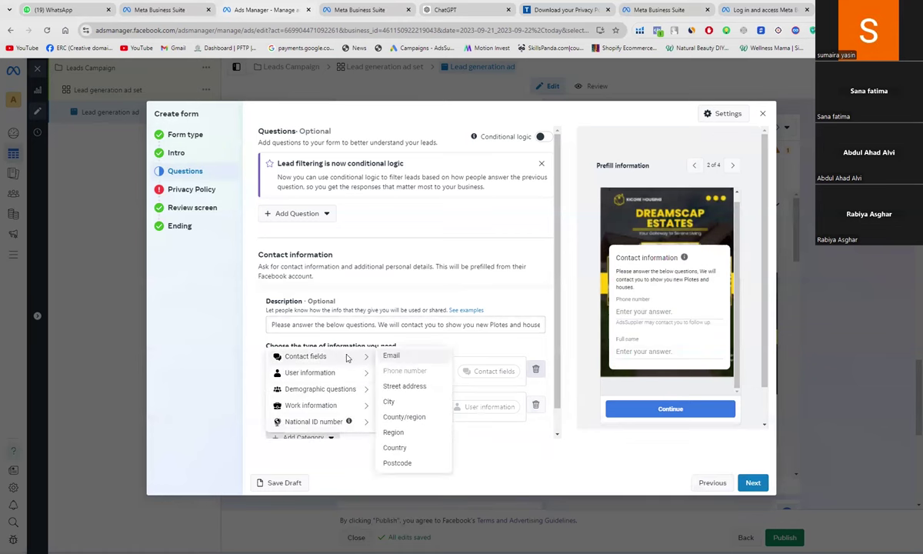
{"action": "left_click", "coordinate": [392, 356]}
{"action": "scroll", "coordinate": [406, 381], "scroll_direction": "down", "scroll_amount": 1}
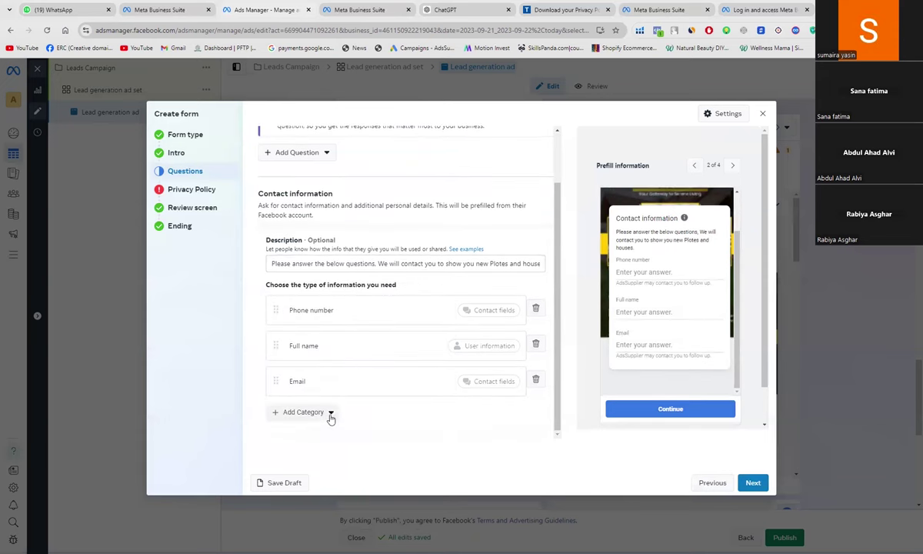
{"action": "mouse_move", "coordinate": [308, 331]}
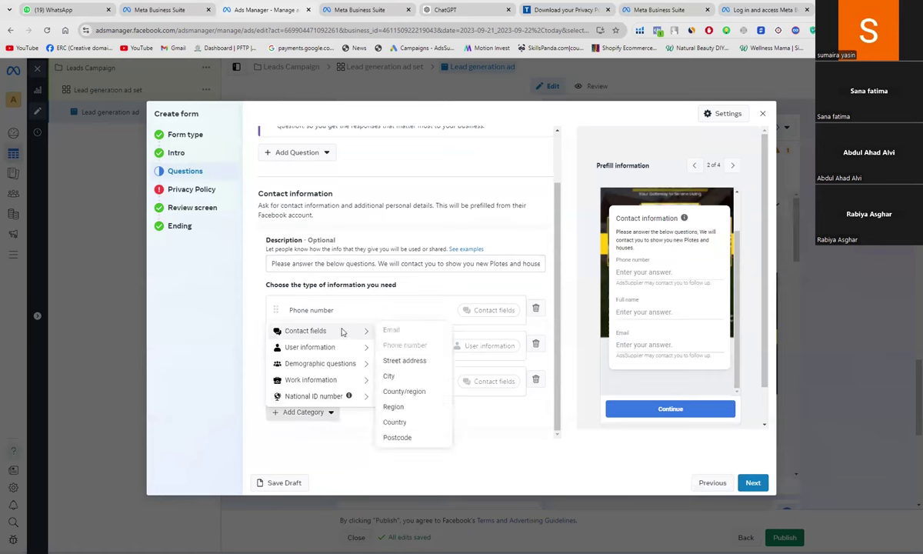
{"action": "left_click", "coordinate": [390, 376]}
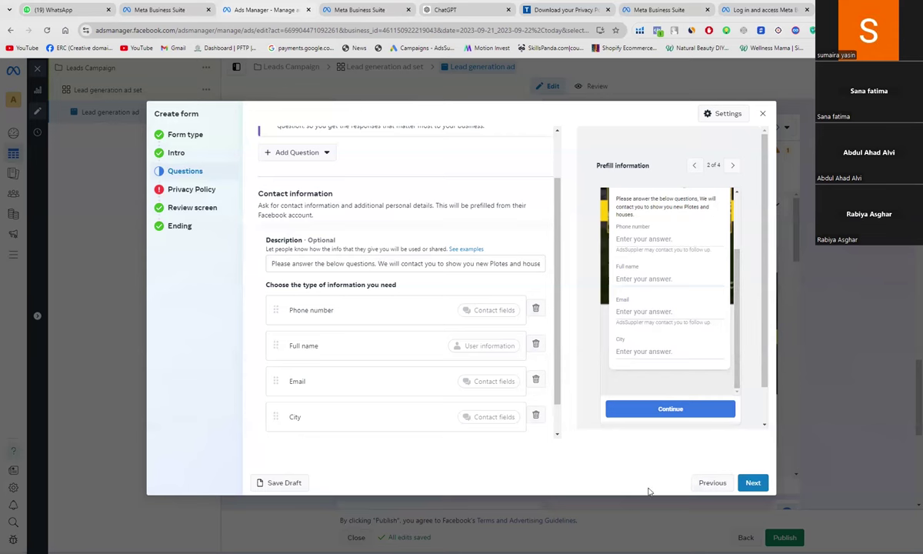
{"action": "left_click", "coordinate": [751, 485]}
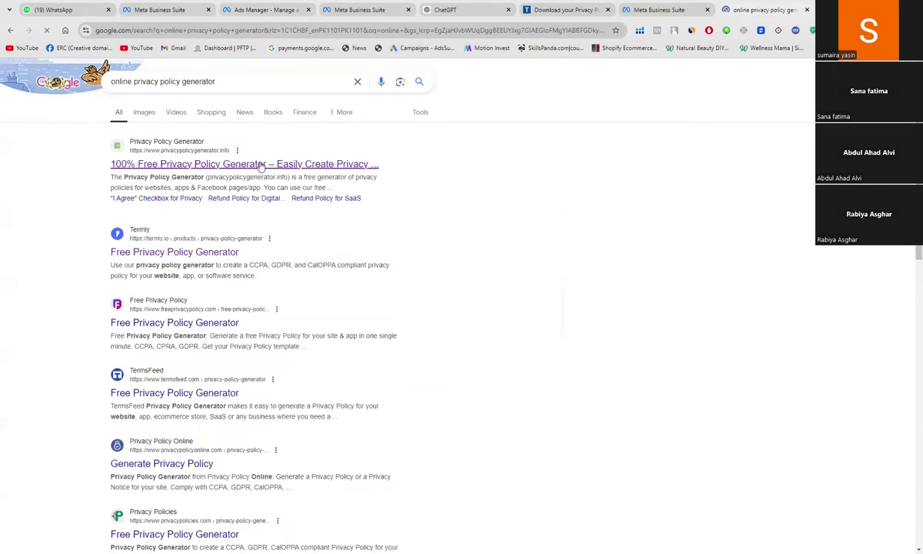
Step: Open the privacypolicygenerator.info site from the search results and start generating a privacy policy for a website
{"action": "left_click", "coordinate": [261, 165]}
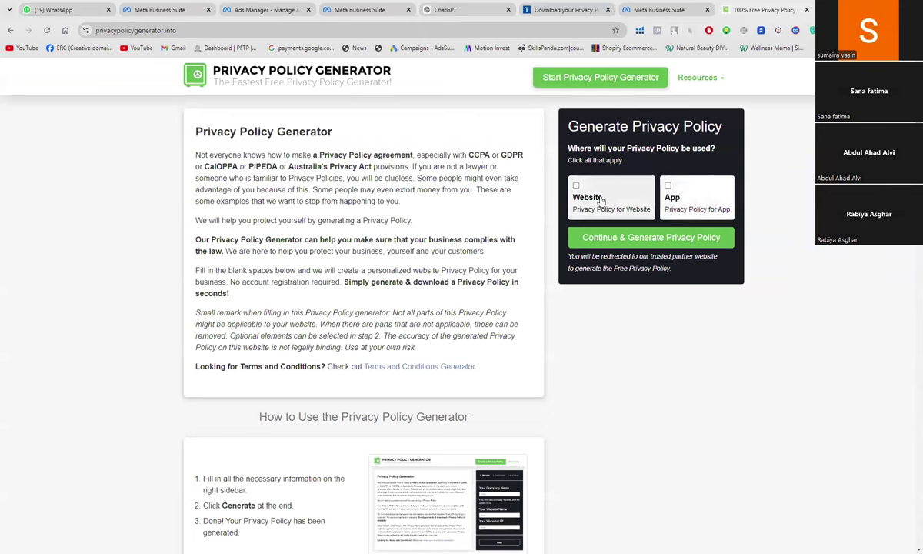
{"action": "left_click", "coordinate": [576, 186]}
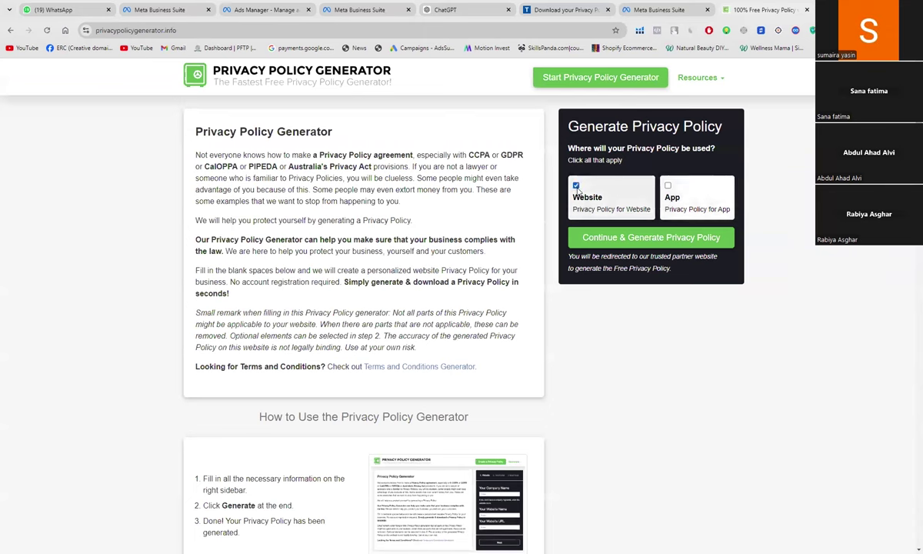
{"action": "left_click", "coordinate": [633, 238]}
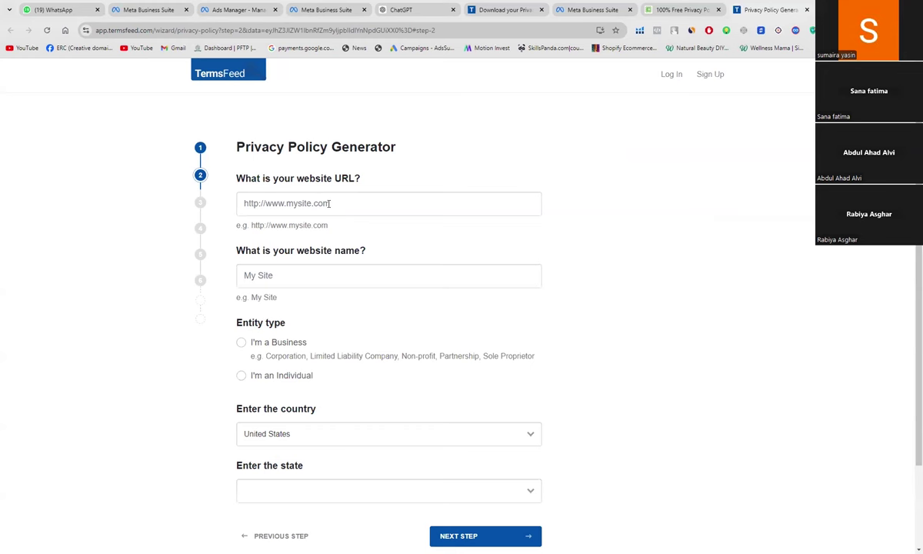
{"action": "left_click", "coordinate": [290, 203]}
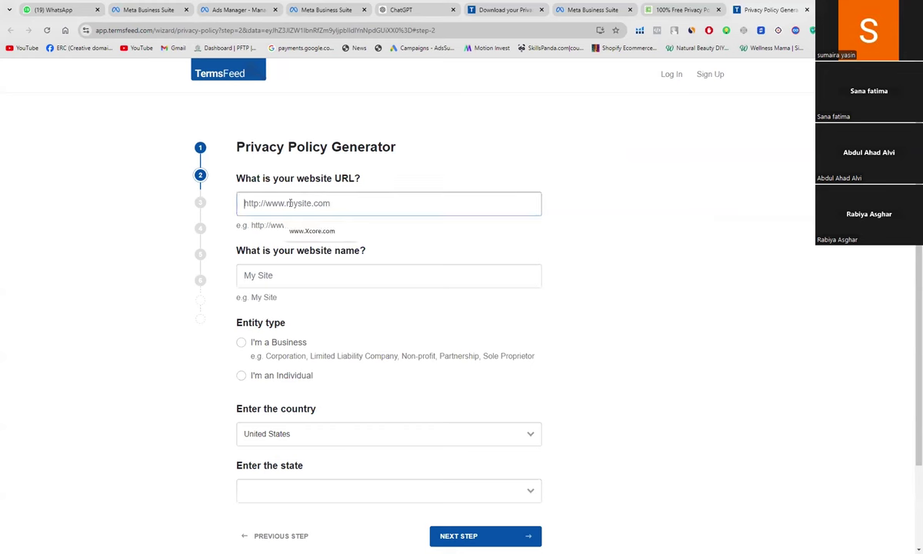
{"action": "left_click", "coordinate": [313, 232]}
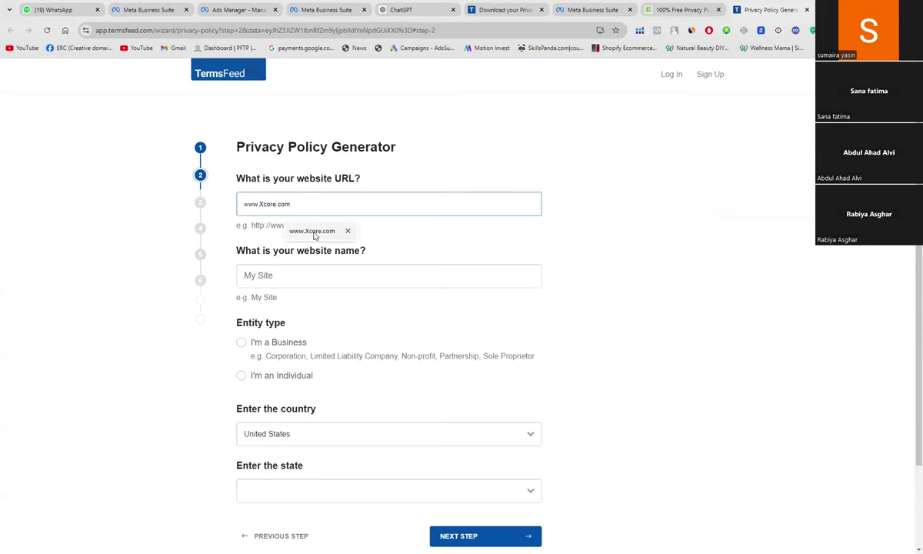
{"action": "left_click", "coordinate": [313, 234]}
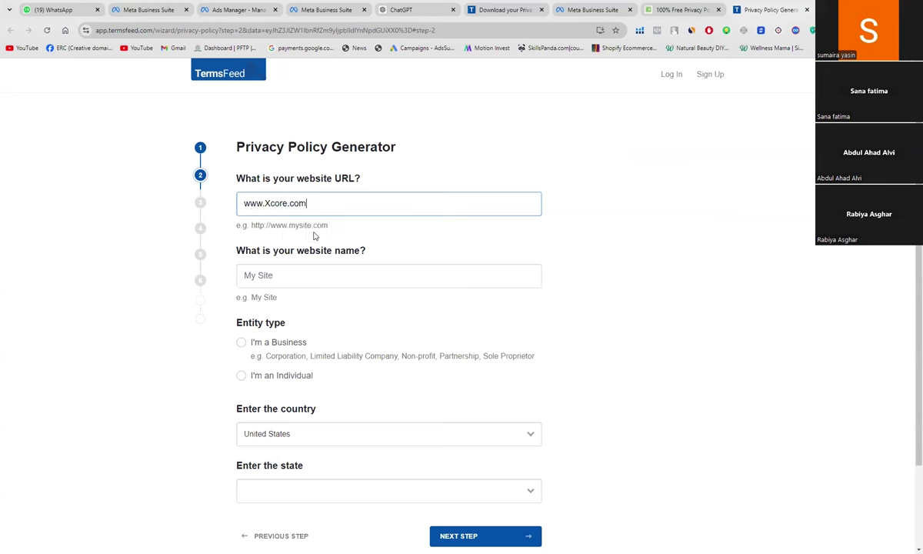
{"action": "left_click", "coordinate": [287, 274]}
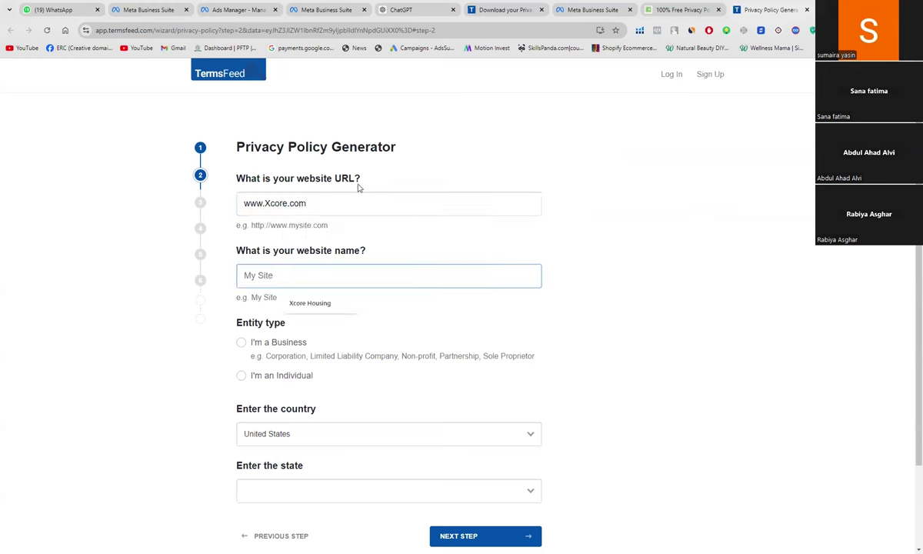
{"action": "left_click", "coordinate": [323, 307]}
{"action": "scroll", "coordinate": [322, 308], "scroll_direction": "down", "scroll_amount": 1}
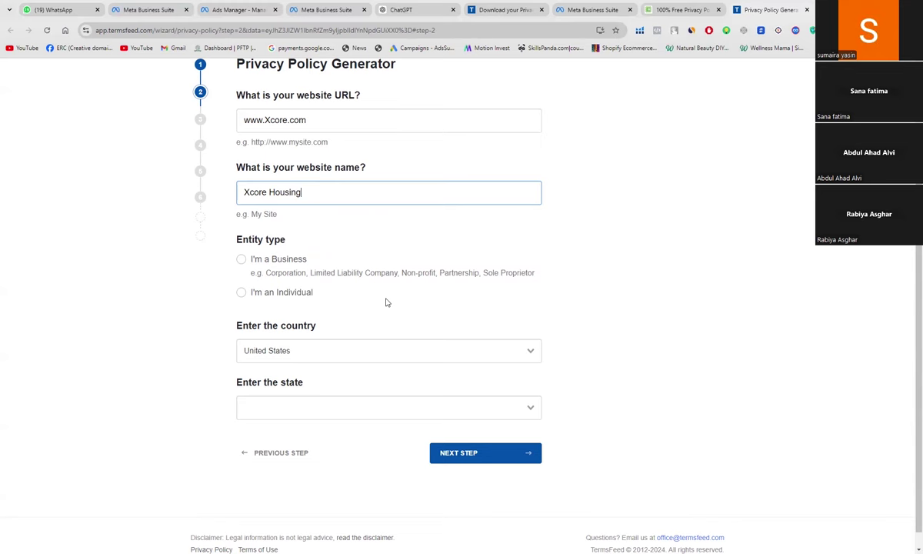
Step: Set the entity type to I'm an Individual and choose the country by searching for "pa"
{"action": "left_click", "coordinate": [241, 293]}
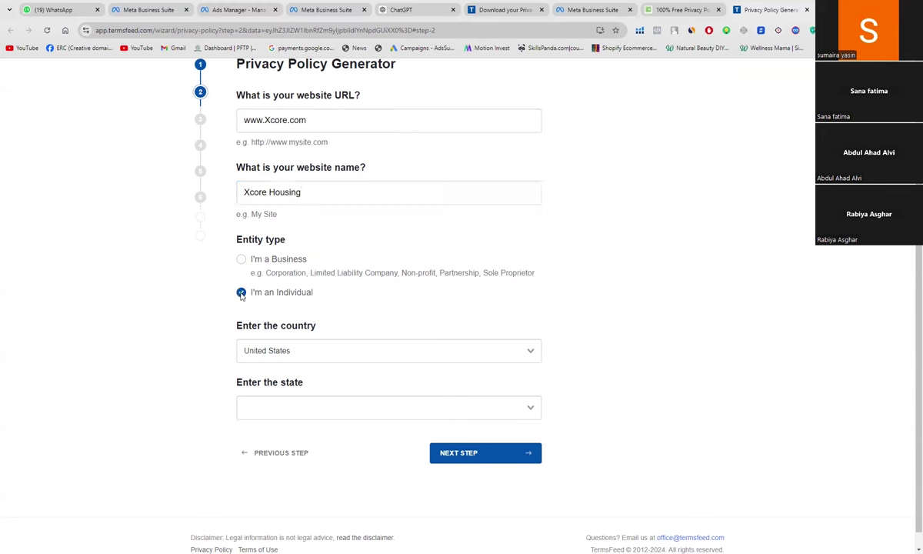
{"action": "left_click", "coordinate": [531, 355]}
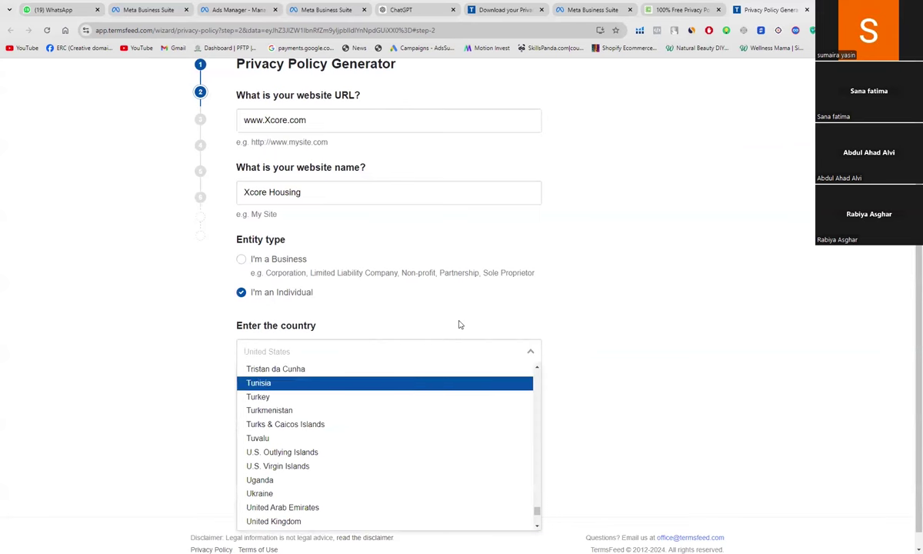
{"action": "type", "text": "pa"}
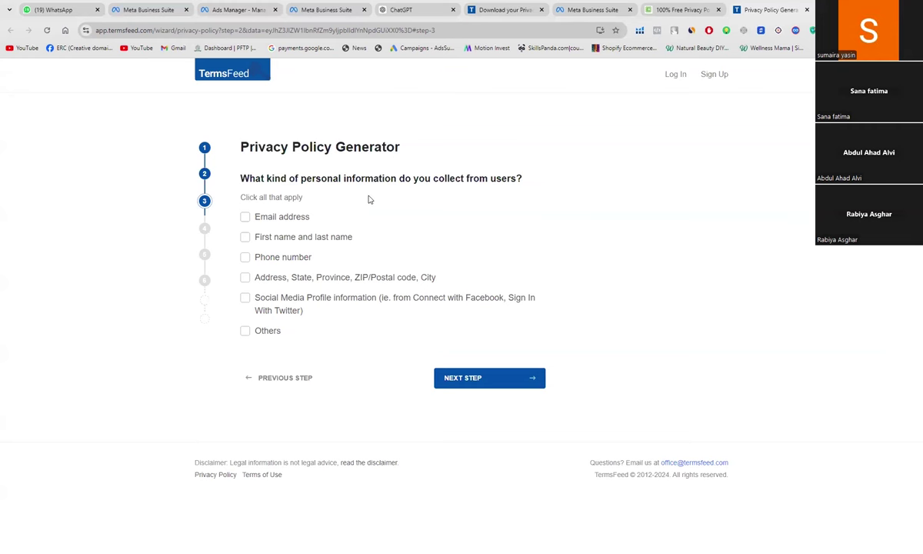
Step: Declare email address, first and last name, and phone number as the personal information collected, and continue
{"action": "left_click", "coordinate": [244, 217]}
{"action": "left_click", "coordinate": [246, 239]}
{"action": "left_click", "coordinate": [245, 258]}
{"action": "left_click", "coordinate": [483, 385]}
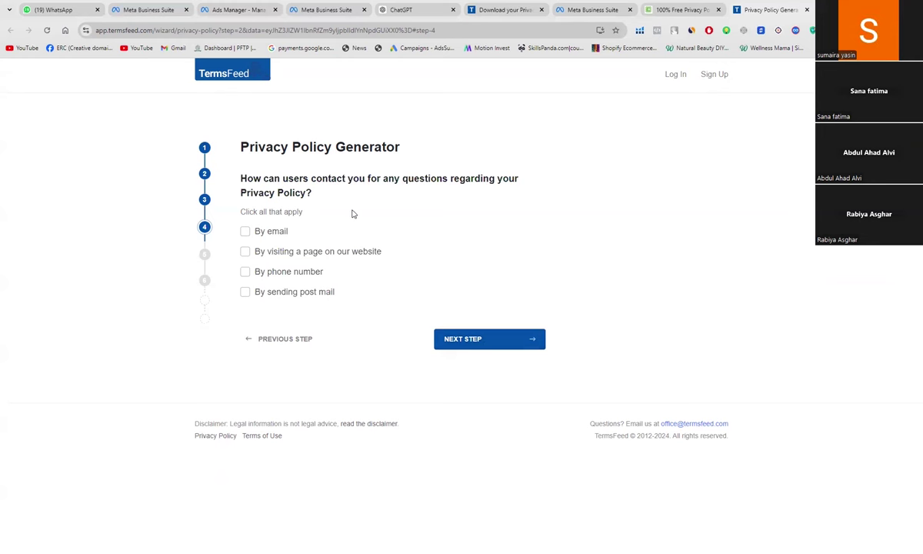
Step: Choose email as the contact method for privacy policy questions, enter the business contact email, and continue
{"action": "left_click", "coordinate": [246, 232]}
{"action": "left_click", "coordinate": [295, 293]}
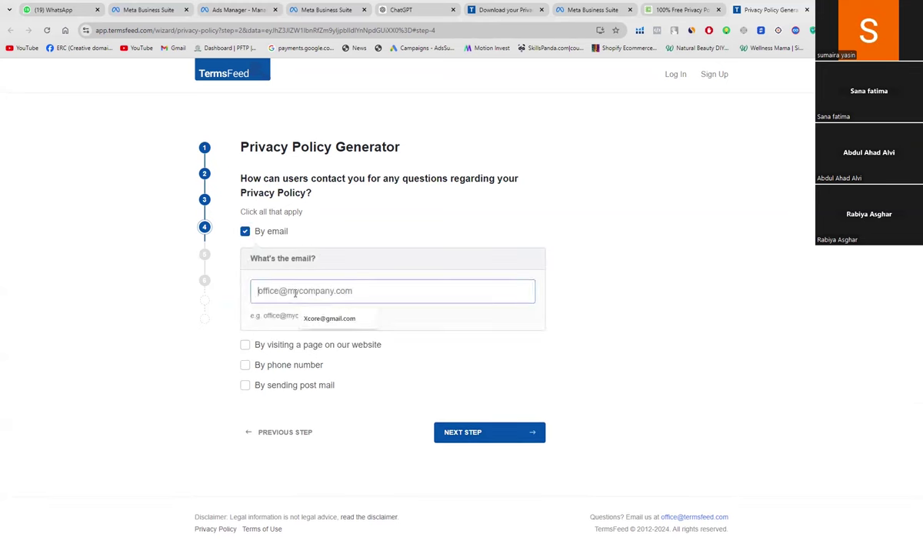
{"action": "left_click", "coordinate": [337, 322]}
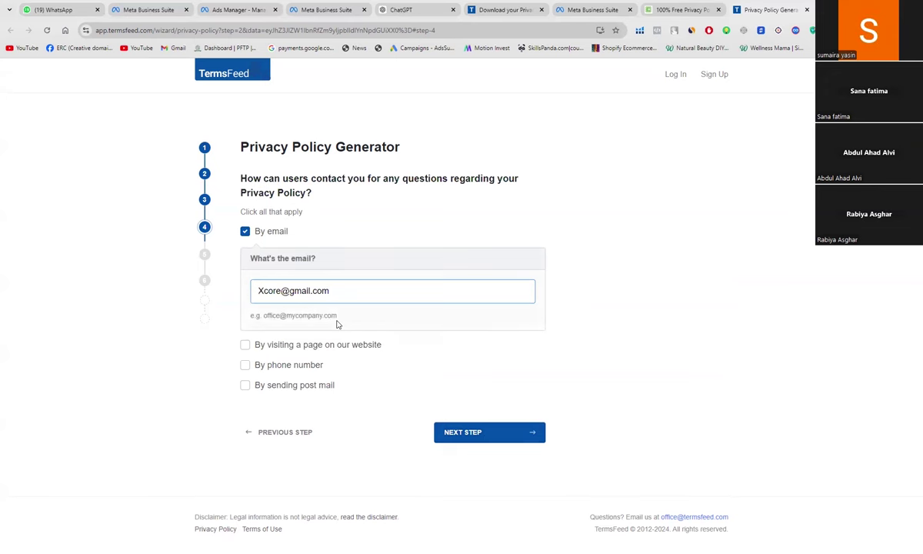
{"action": "left_click", "coordinate": [471, 432]}
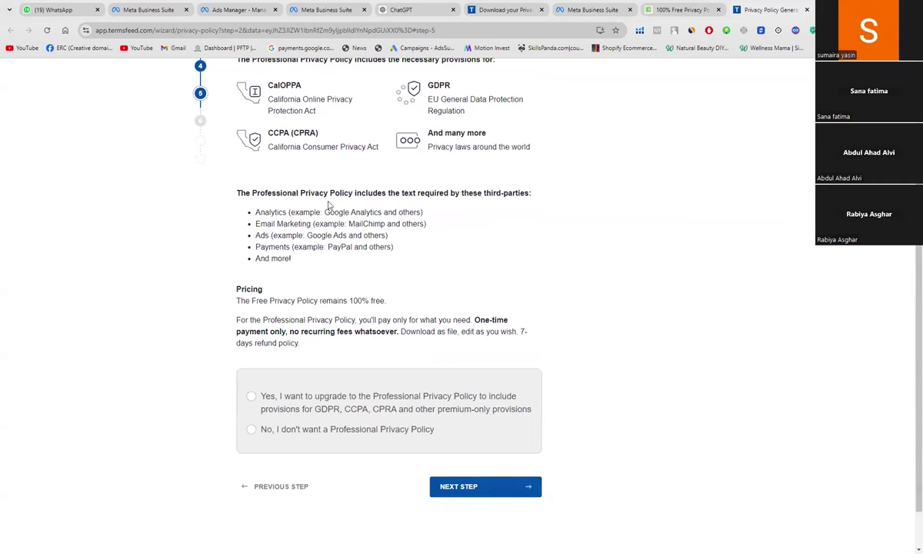
Step: Decline the Professional Privacy Policy upgrade and continue with the free policy
{"action": "scroll", "coordinate": [477, 251], "scroll_direction": "up", "scroll_amount": 1}
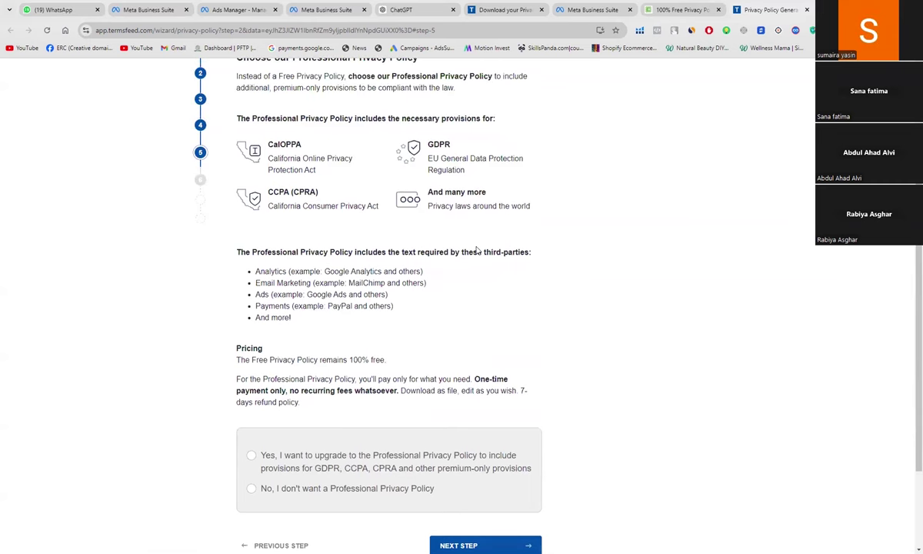
{"action": "scroll", "coordinate": [476, 251], "scroll_direction": "up", "scroll_amount": 1}
{"action": "scroll", "coordinate": [476, 250], "scroll_direction": "down", "scroll_amount": 2}
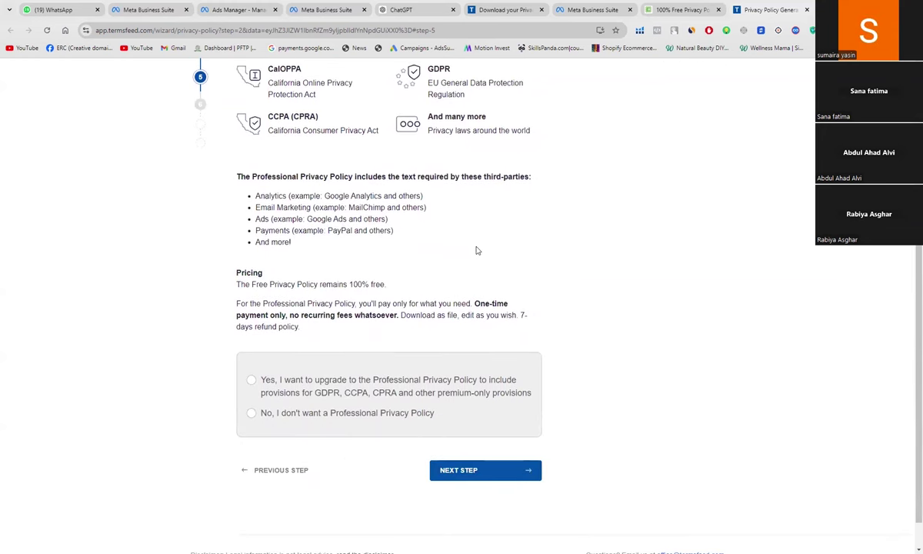
{"action": "left_click", "coordinate": [253, 415]}
{"action": "left_click", "coordinate": [475, 473]}
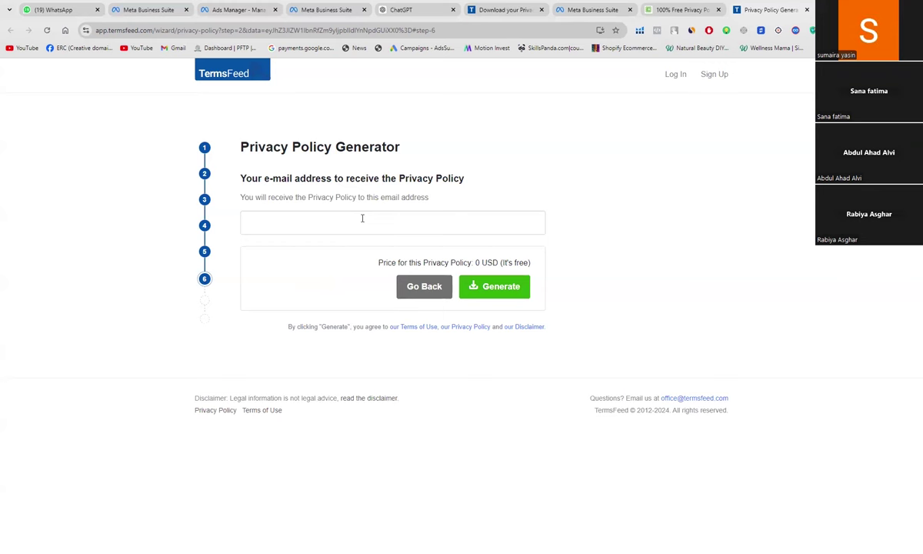
Step: Enter the recipient's email address for the privacy policy and generate the policy
{"action": "left_click", "coordinate": [362, 219]}
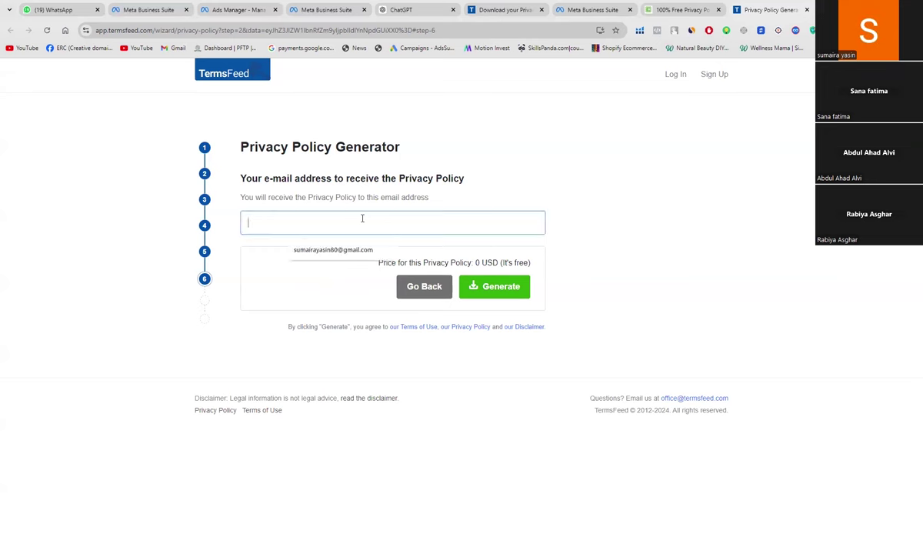
{"action": "left_click", "coordinate": [333, 250]}
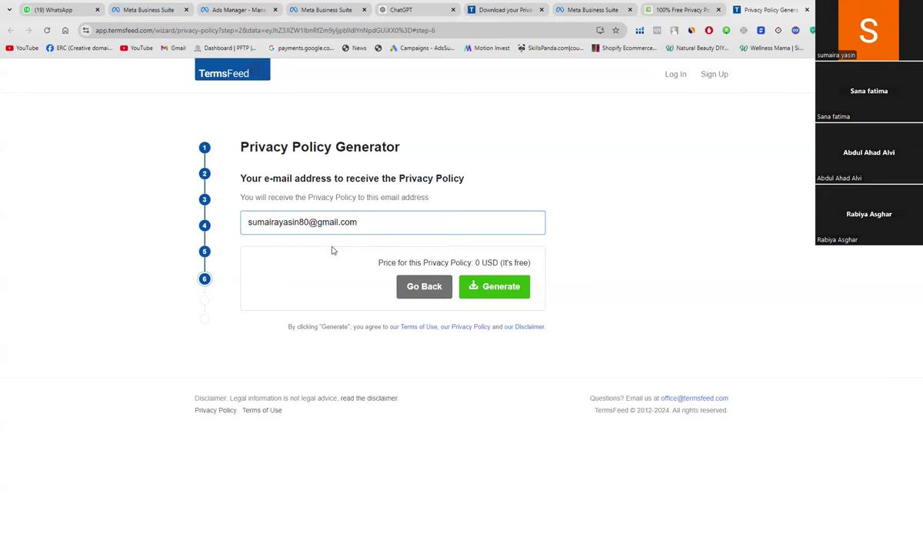
{"action": "left_click", "coordinate": [497, 288]}
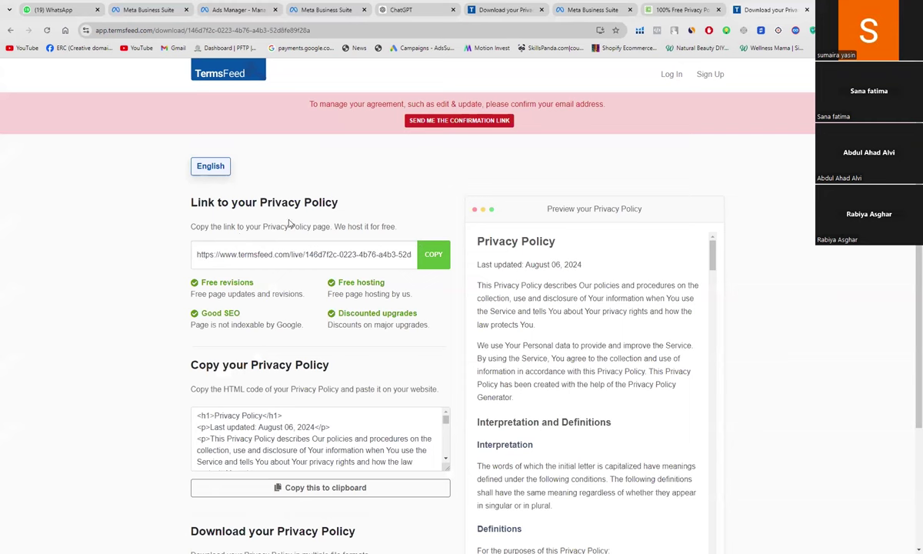
Step: Look over the generated privacy policy page and copy the link to the hosted policy
{"action": "left_click", "coordinate": [435, 258]}
{"action": "scroll", "coordinate": [580, 325], "scroll_direction": "down", "scroll_amount": 15}
{"action": "scroll", "coordinate": [580, 325], "scroll_direction": "up", "scroll_amount": 14}
{"action": "left_click", "coordinate": [432, 257]}
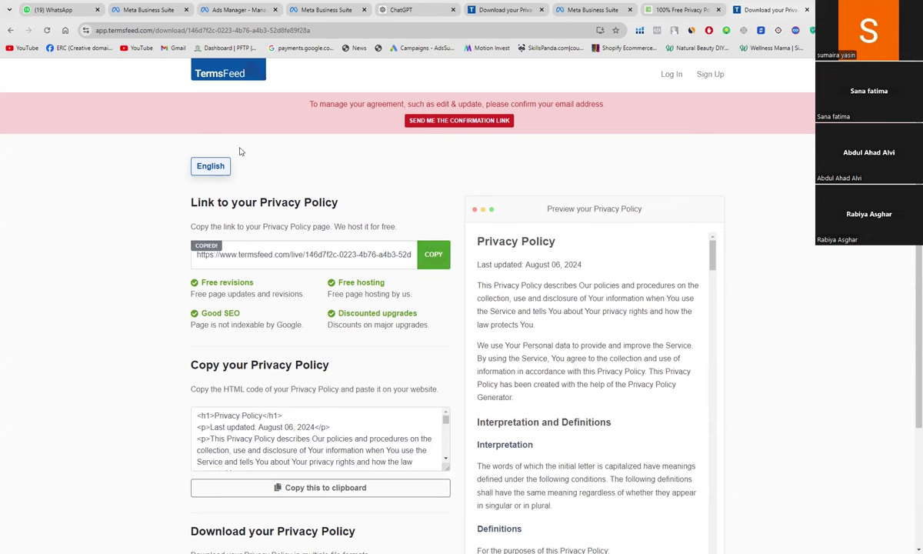
Step: Back in Ads Manager, paste the copied link into the form's Privacy Policy section and set the link text to "Xcore housing privacy policy"
{"action": "left_click", "coordinate": [224, 9]}
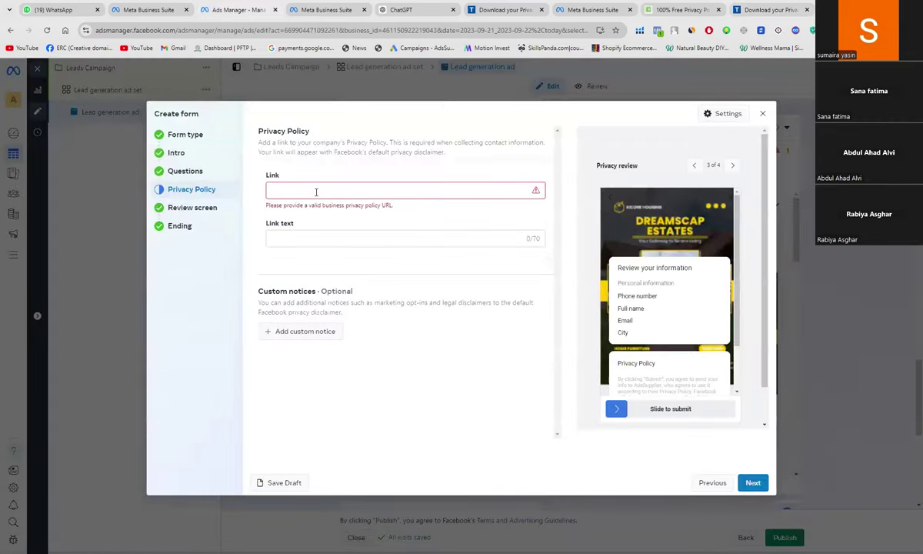
{"action": "key", "text": "ctrl+v"}
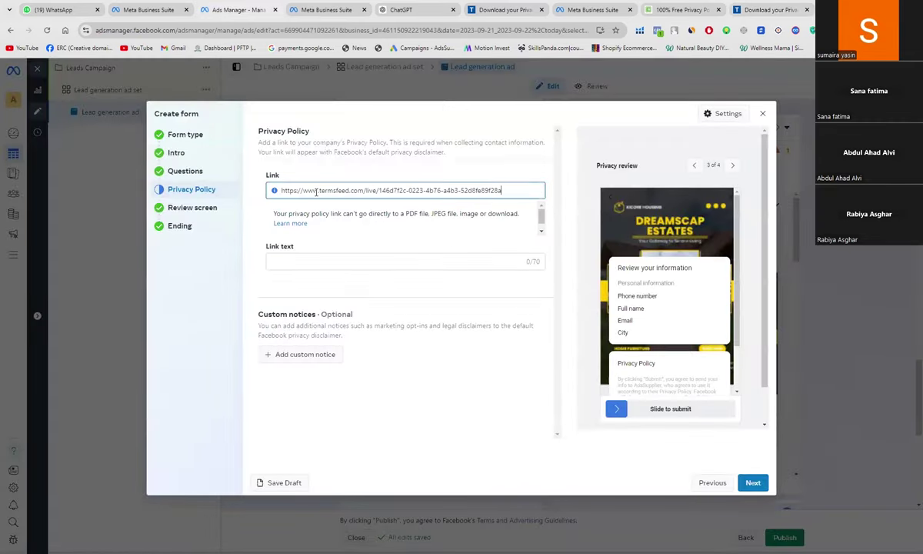
{"action": "left_click", "coordinate": [311, 263]}
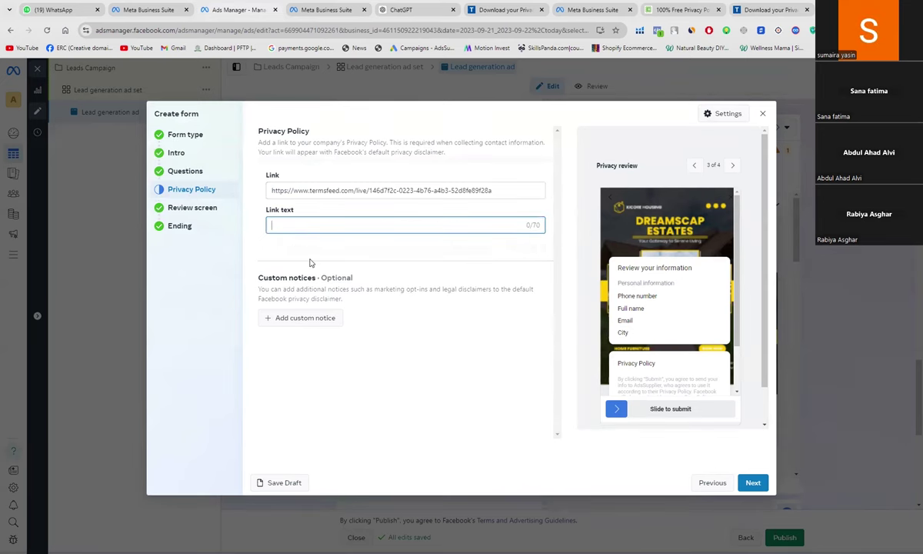
{"action": "key", "text": "ctrl+v"}
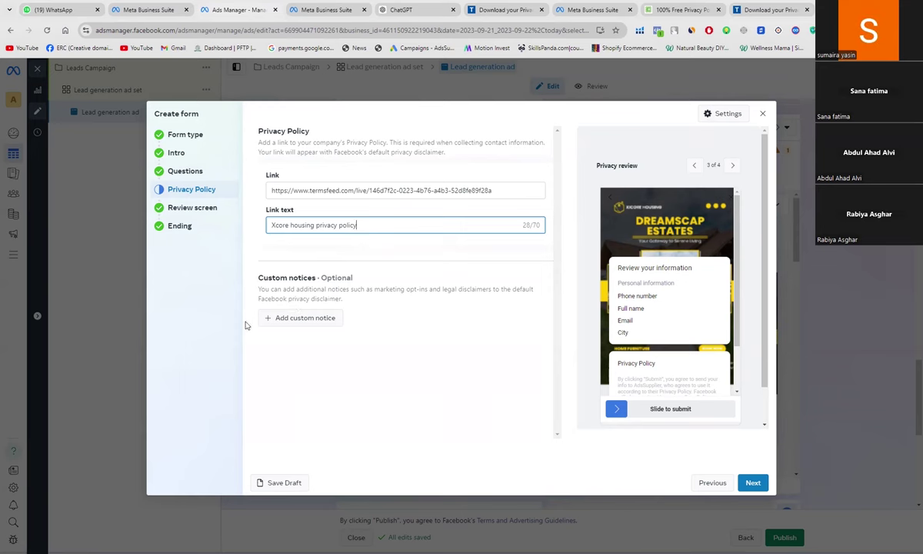
{"action": "left_click", "coordinate": [274, 324]}
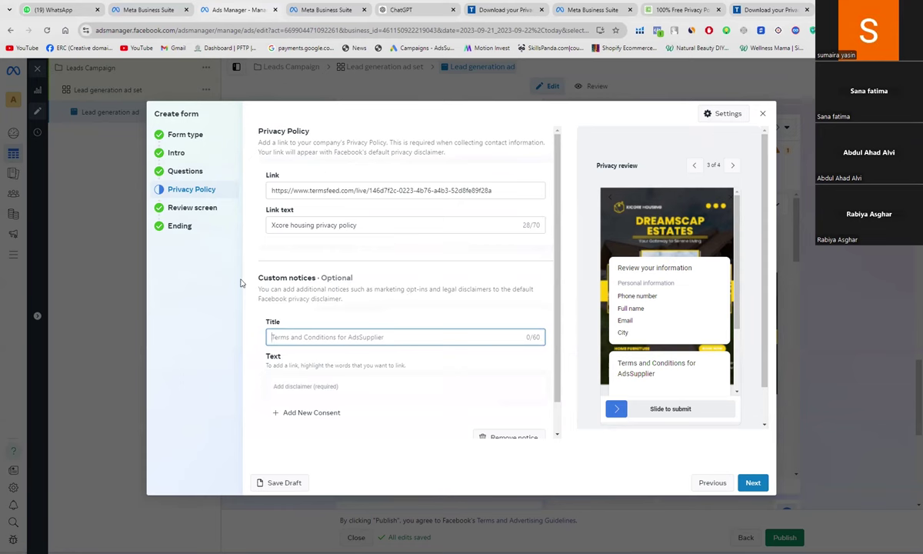
{"action": "scroll", "coordinate": [453, 385], "scroll_direction": "down", "scroll_amount": 1}
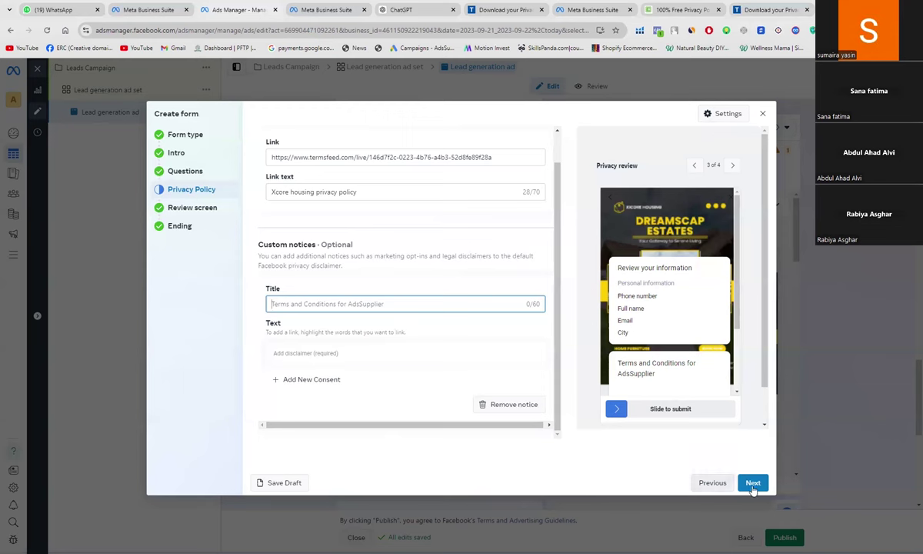
{"action": "left_click", "coordinate": [509, 404]}
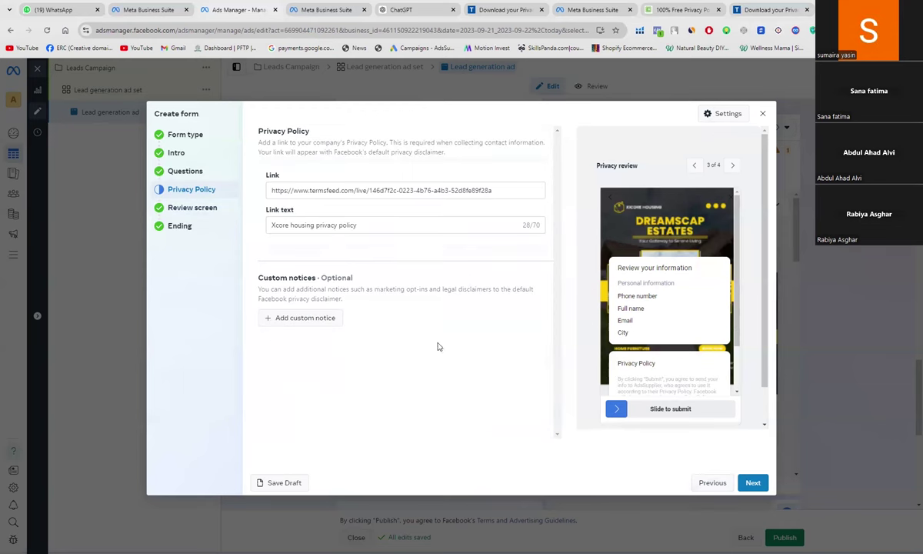
{"action": "left_click", "coordinate": [320, 318]}
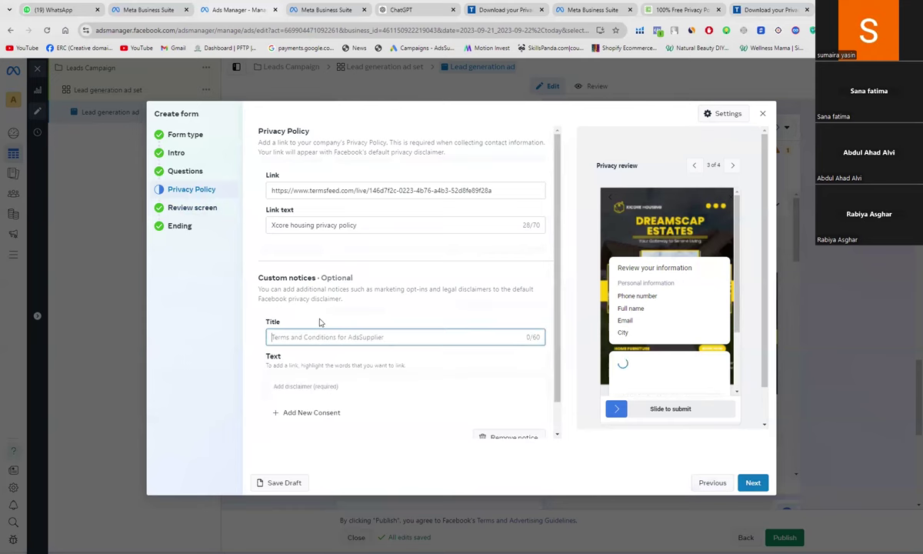
{"action": "left_click", "coordinate": [752, 484]}
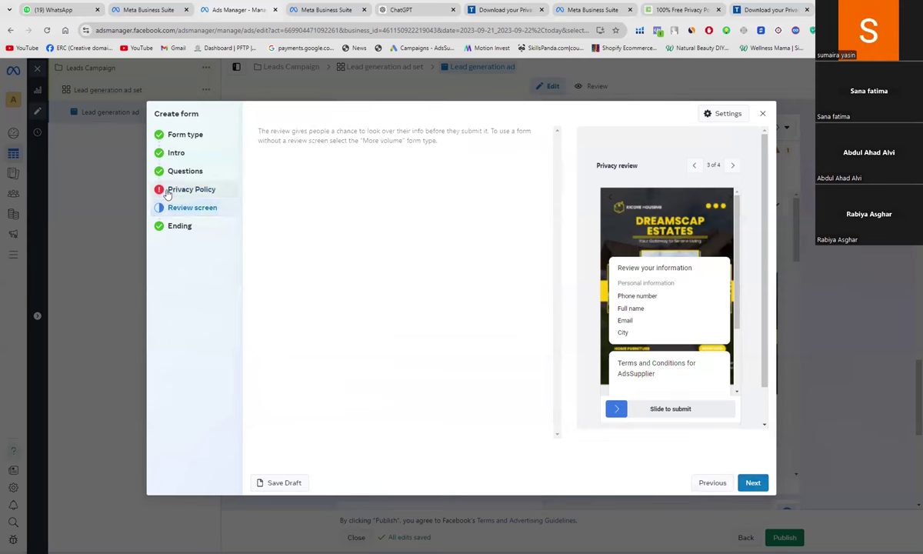
{"action": "left_click", "coordinate": [708, 485]}
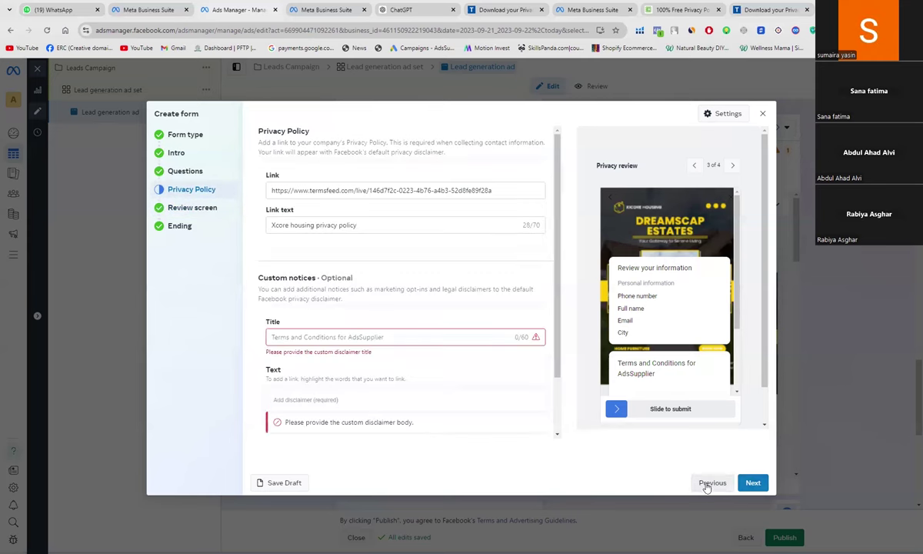
{"action": "scroll", "coordinate": [377, 406], "scroll_direction": "down", "scroll_amount": 1}
{"action": "scroll", "coordinate": [509, 414], "scroll_direction": "down", "scroll_amount": 1}
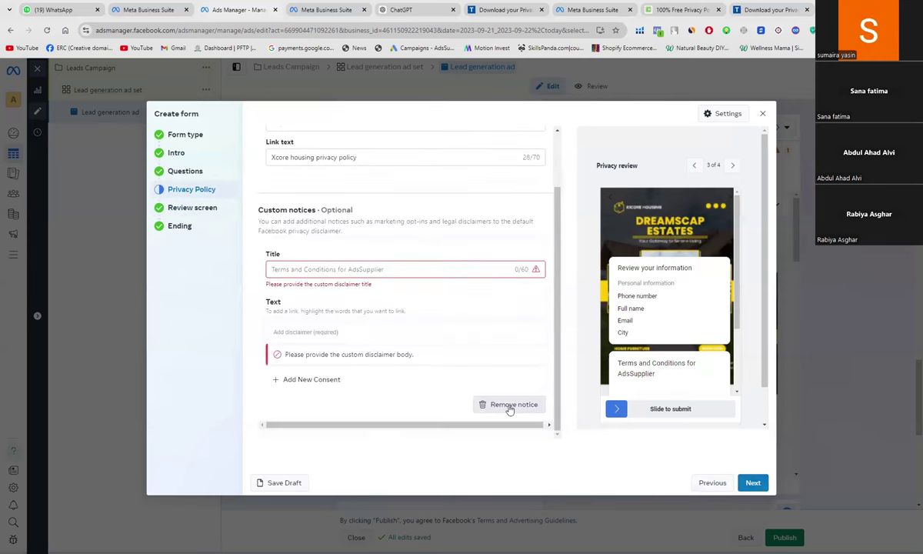
{"action": "left_click", "coordinate": [510, 406]}
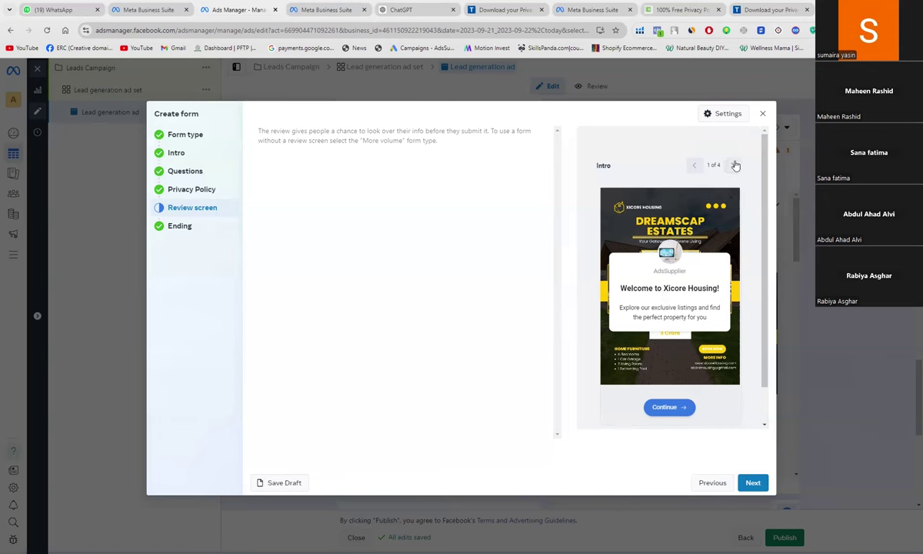
Step: Preview the instant form's pages from the intro through the prefill questions and privacy review to the message for leads
{"action": "left_click", "coordinate": [674, 406]}
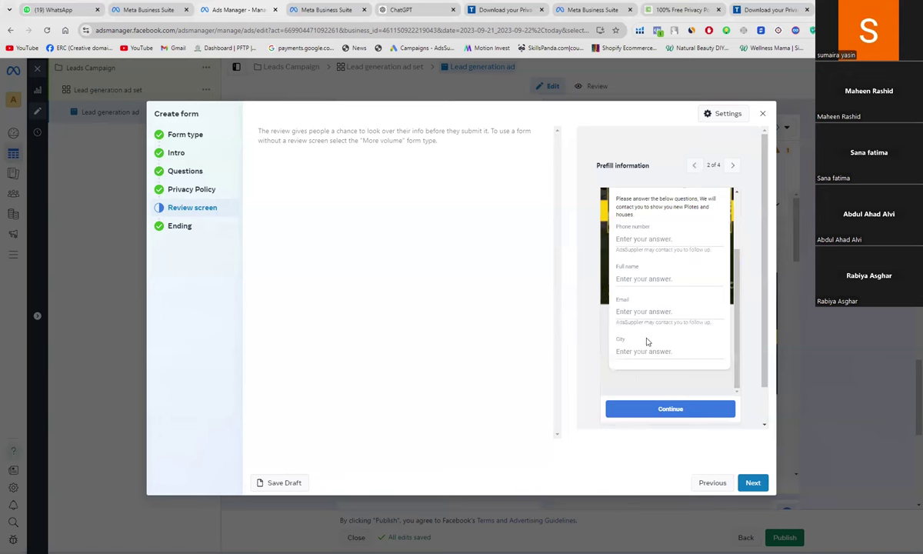
{"action": "left_click", "coordinate": [670, 409]}
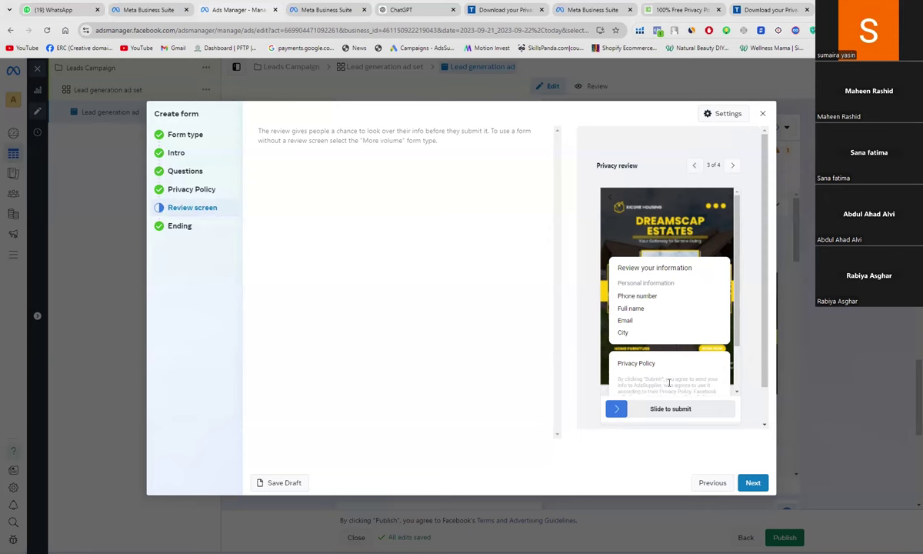
{"action": "left_click", "coordinate": [734, 165]}
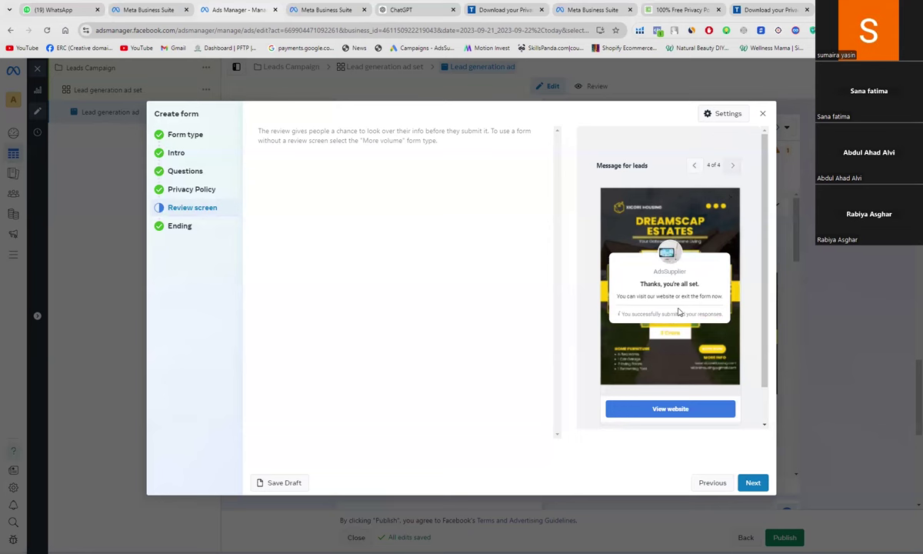
Step: Check the form's ending message, website action and link, and create the instant form
{"action": "left_click", "coordinate": [180, 226]}
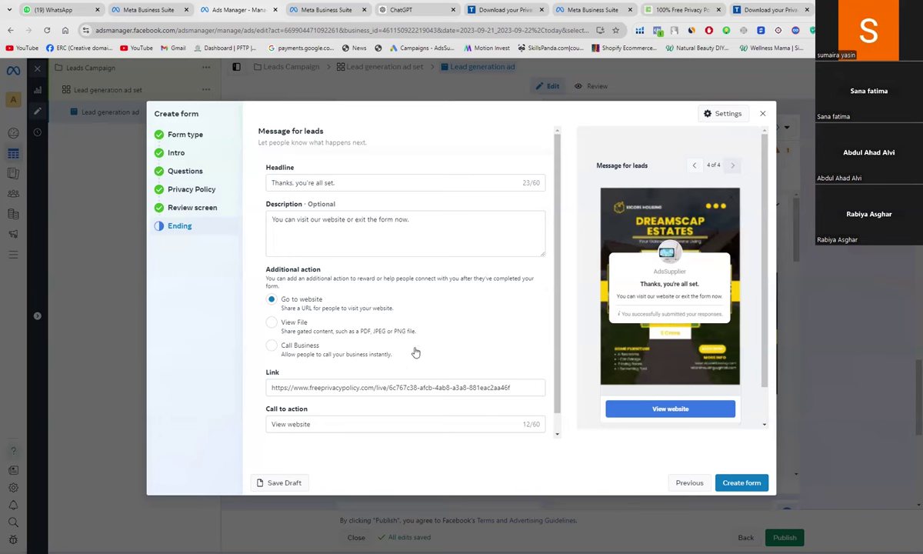
{"action": "scroll", "coordinate": [408, 350], "scroll_direction": "down", "scroll_amount": 1}
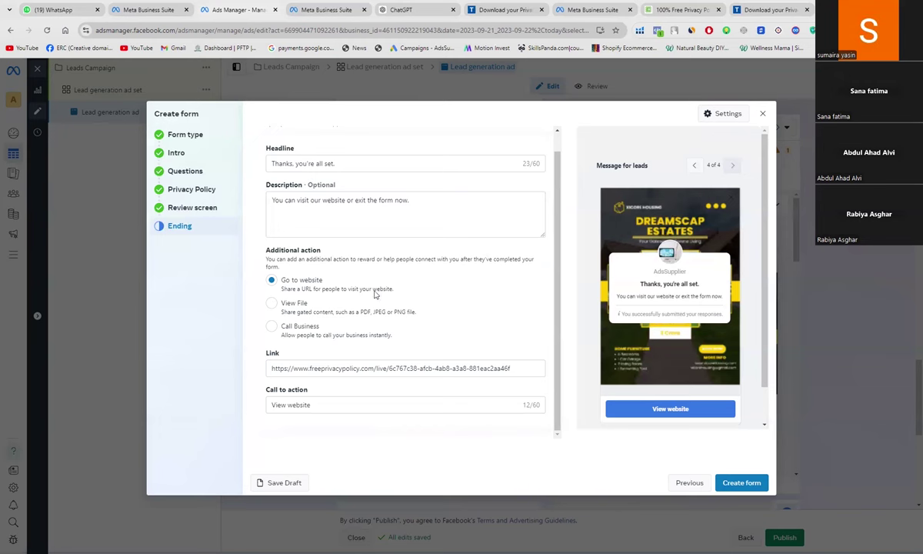
{"action": "scroll", "coordinate": [375, 294], "scroll_direction": "up", "scroll_amount": 1}
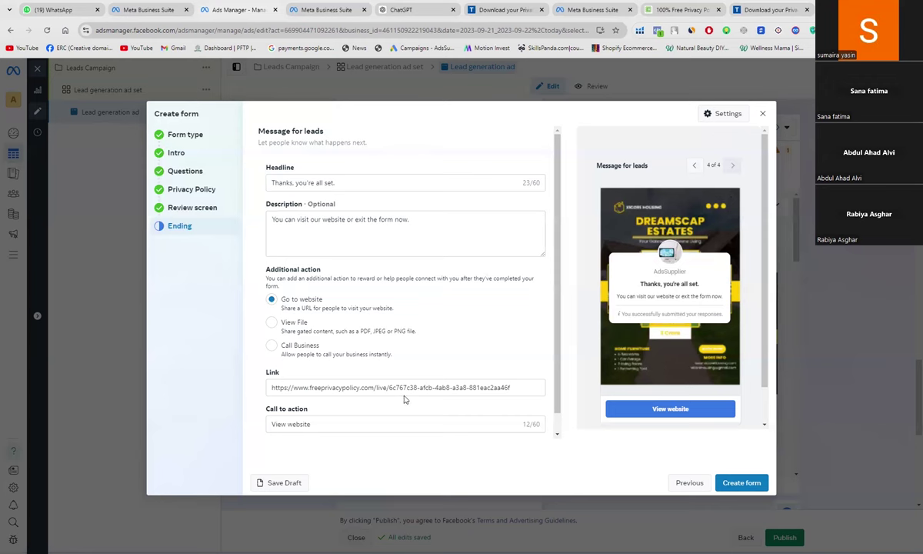
{"action": "scroll", "coordinate": [404, 399], "scroll_direction": "down", "scroll_amount": 1}
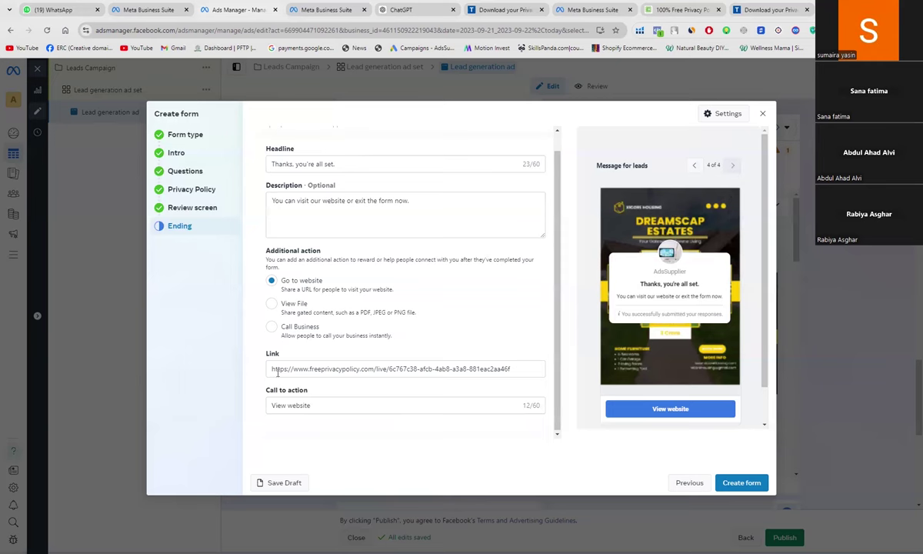
{"action": "left_click", "coordinate": [208, 191]}
{"action": "left_click", "coordinate": [199, 225]}
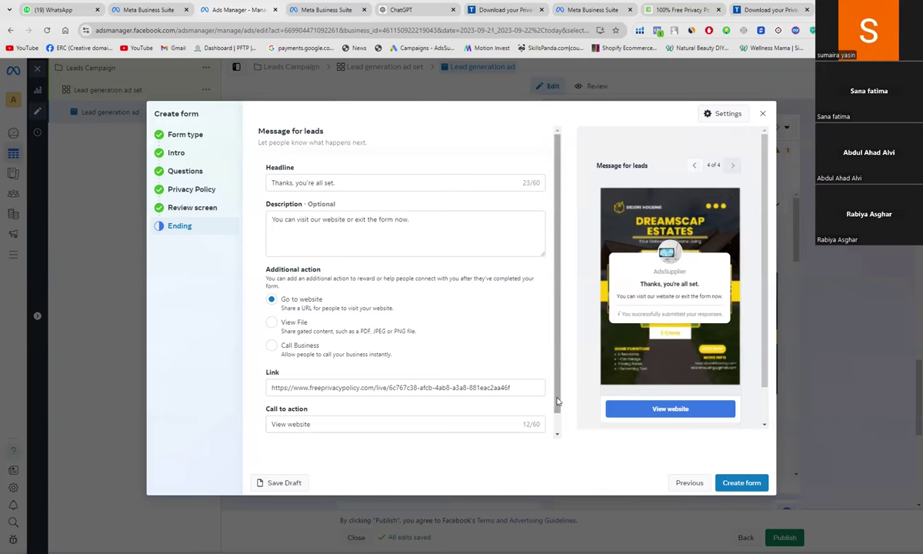
{"action": "scroll", "coordinate": [562, 461], "scroll_direction": "down", "scroll_amount": 1}
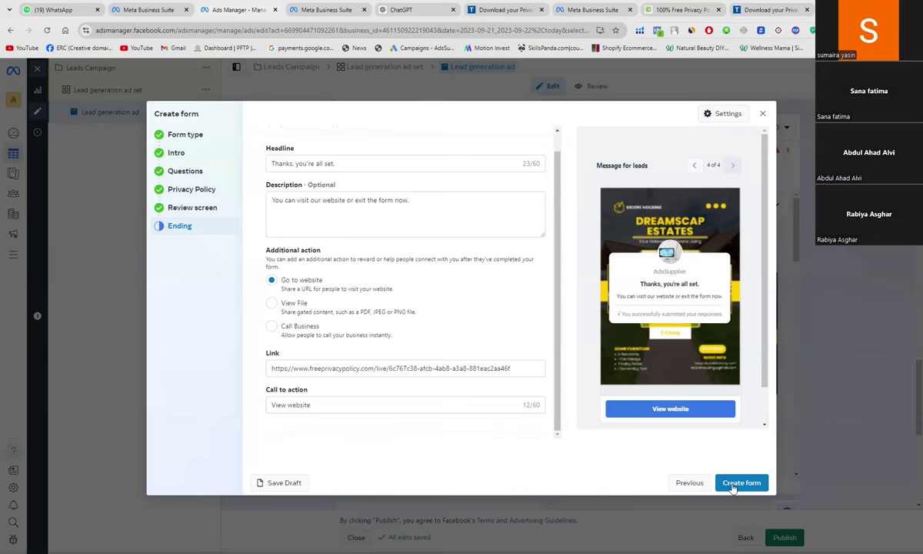
{"action": "left_click", "coordinate": [733, 487]}
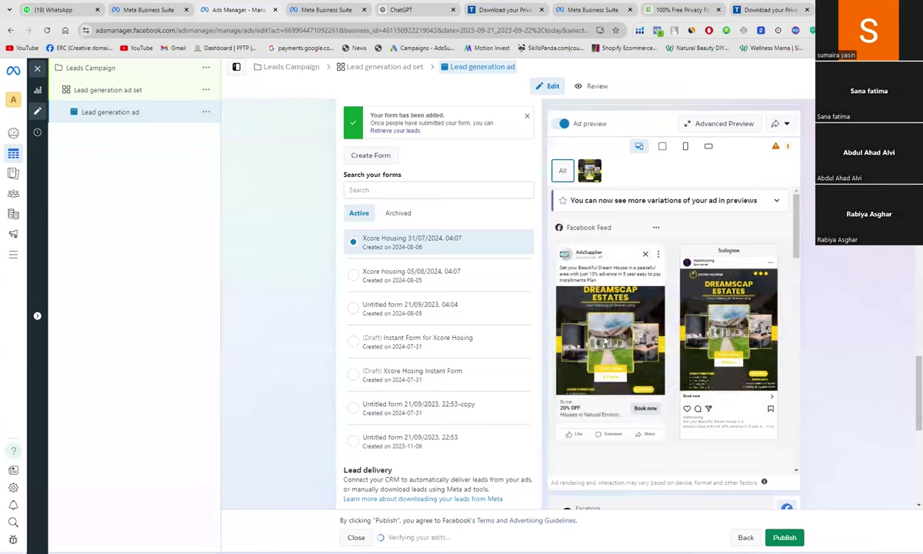
Step: Check the new Xcore Housing form in the ad's Instant form list and examine the Lead delivery and Tracking sections
{"action": "scroll", "coordinate": [304, 274], "scroll_direction": "up", "scroll_amount": 1}
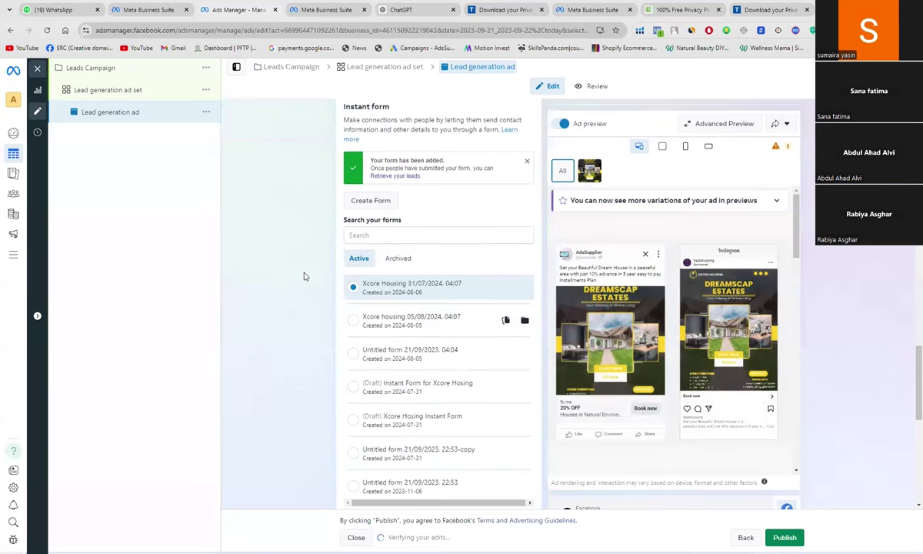
{"action": "scroll", "coordinate": [422, 430], "scroll_direction": "down", "scroll_amount": 2}
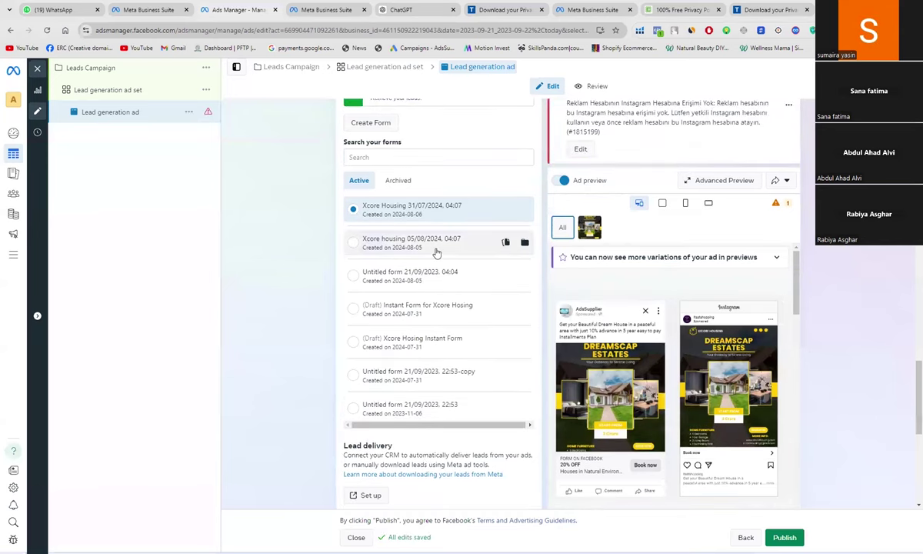
{"action": "scroll", "coordinate": [435, 334], "scroll_direction": "up", "scroll_amount": 1}
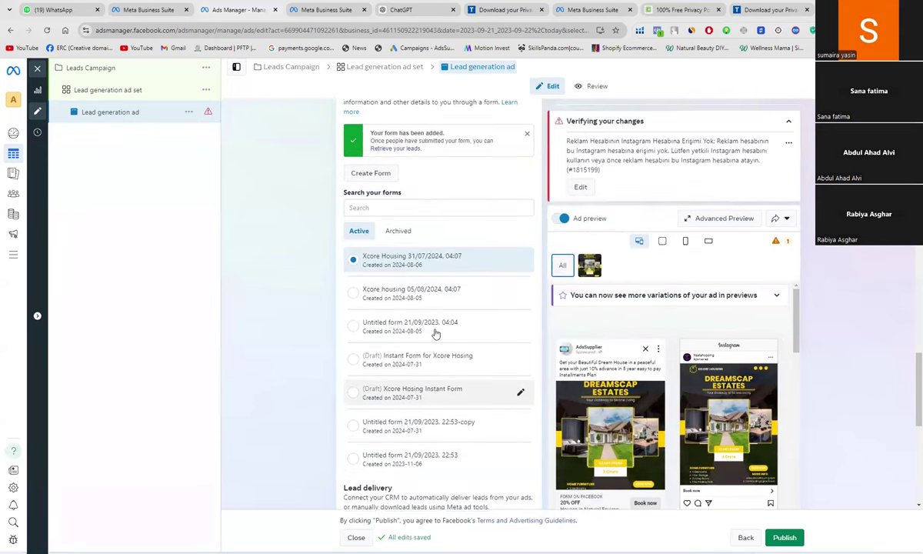
{"action": "scroll", "coordinate": [436, 333], "scroll_direction": "down", "scroll_amount": 1}
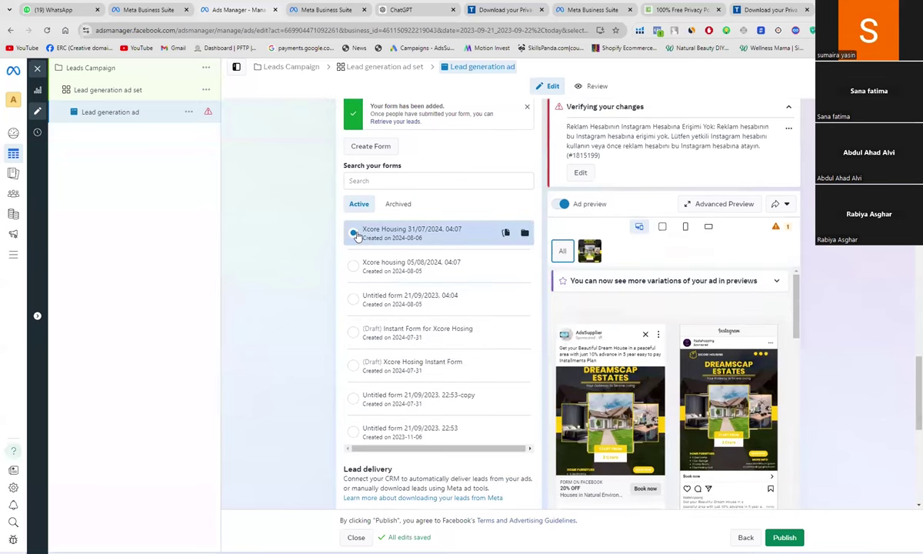
{"action": "scroll", "coordinate": [305, 293], "scroll_direction": "down", "scroll_amount": 3}
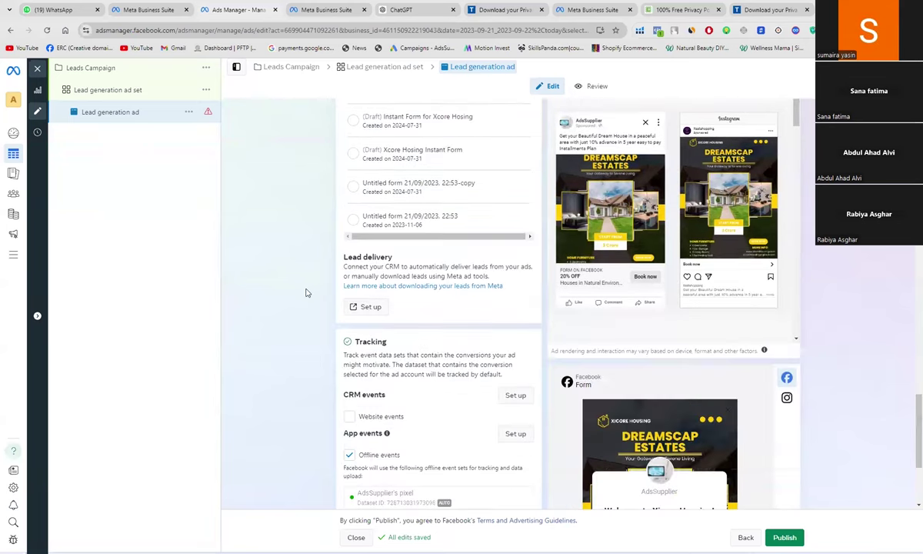
{"action": "scroll", "coordinate": [305, 293], "scroll_direction": "up", "scroll_amount": 1}
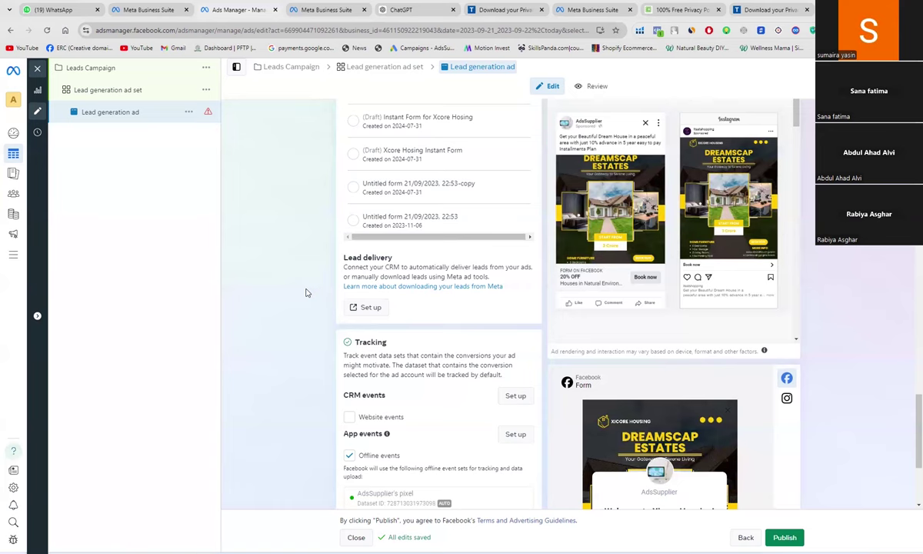
Step: Switch to Meta Business Suite, view the Leads Centre welcome page, and return to Ads Manager
{"action": "key", "text": "ctrl+Page_Up"}
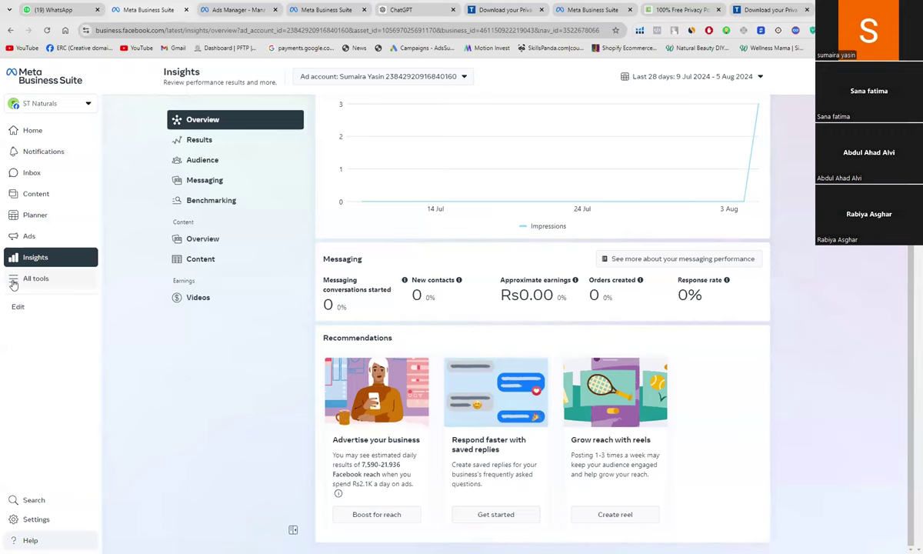
{"action": "left_click", "coordinate": [17, 282]}
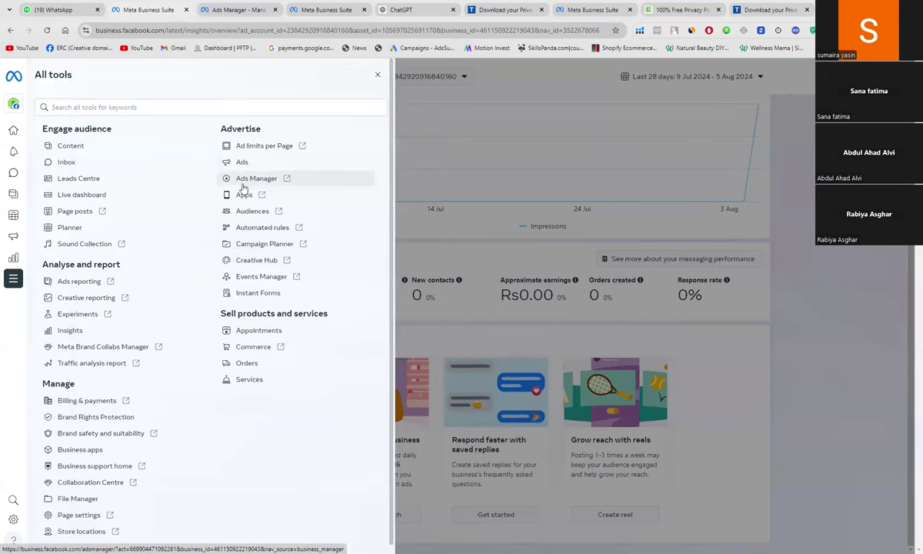
{"action": "left_click", "coordinate": [100, 181]}
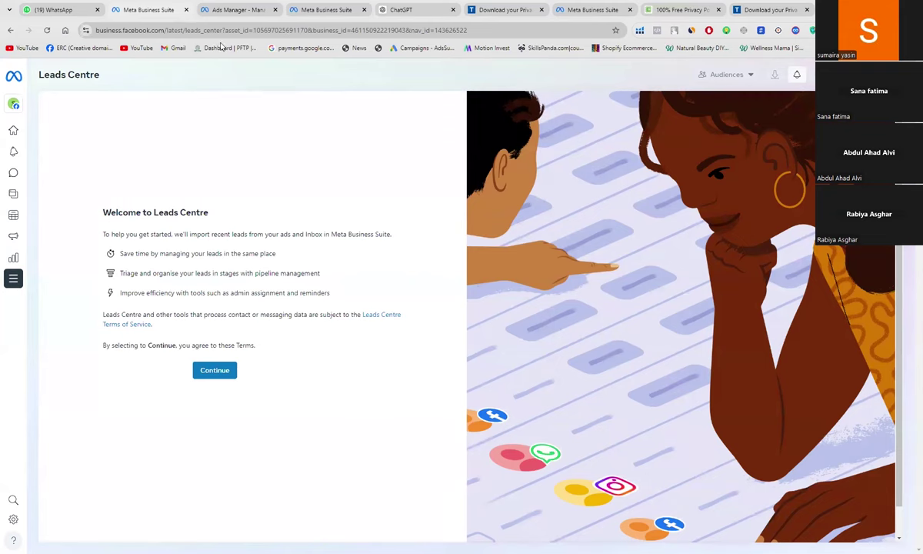
{"action": "left_click", "coordinate": [228, 10]}
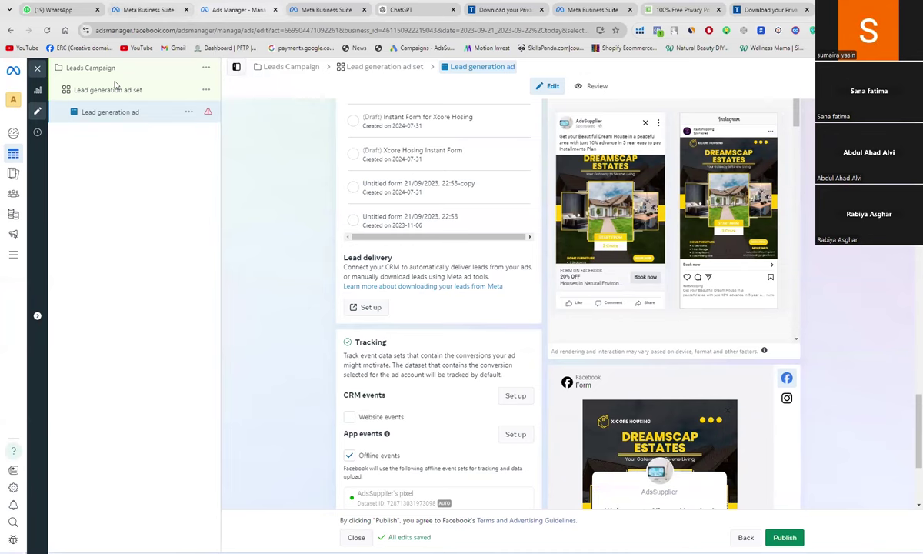
{"action": "key", "text": "ctrl+shift+Tab"}
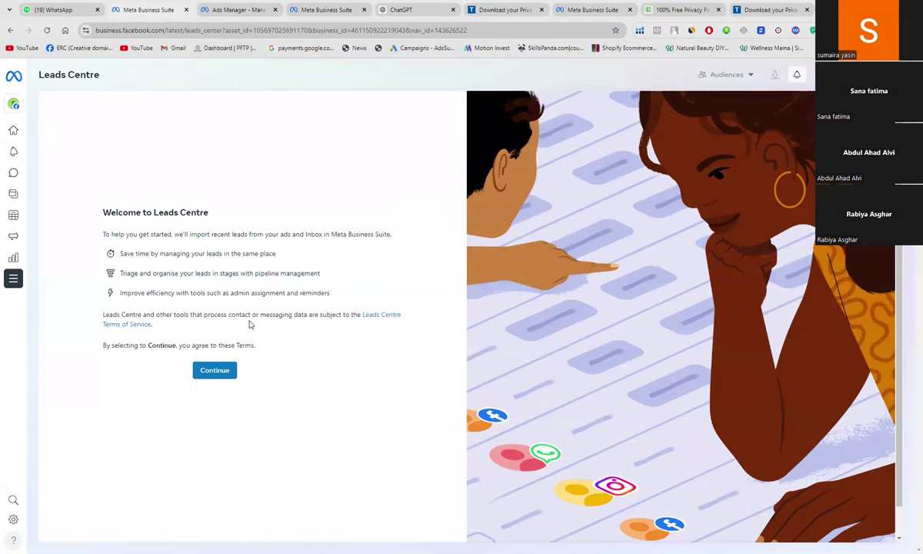
{"action": "left_click", "coordinate": [226, 10]}
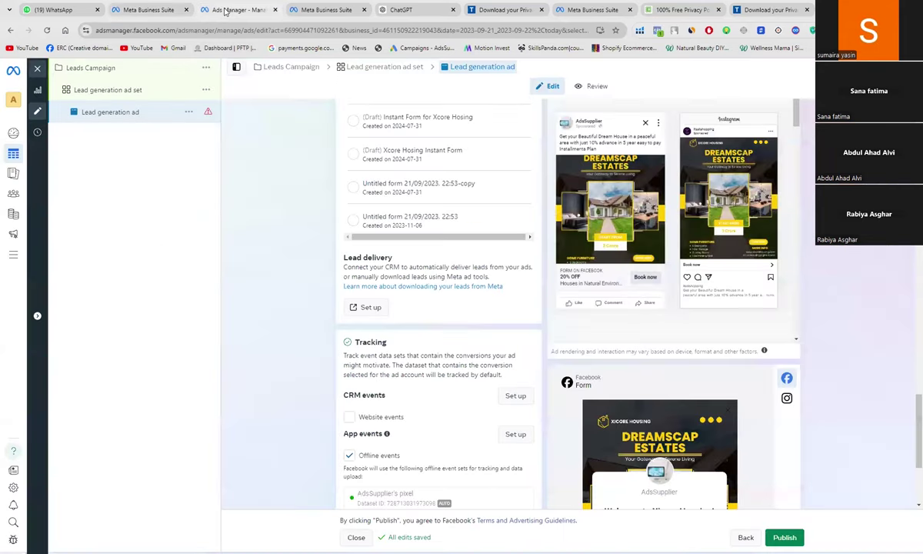
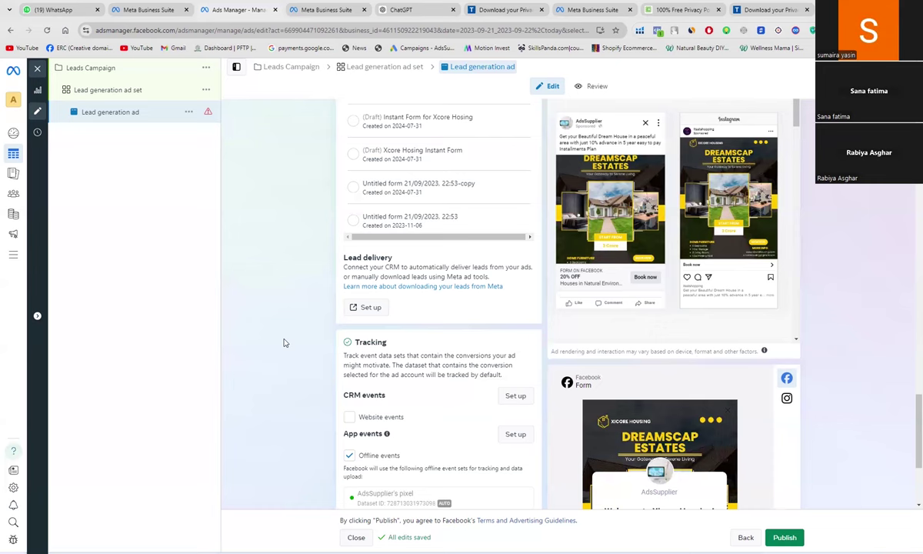
Step: Look over the ad's Tracking settings, URL parameters and Facebook form preview
{"action": "scroll", "coordinate": [284, 342], "scroll_direction": "down", "scroll_amount": 1}
{"action": "scroll", "coordinate": [283, 343], "scroll_direction": "down", "scroll_amount": 2}
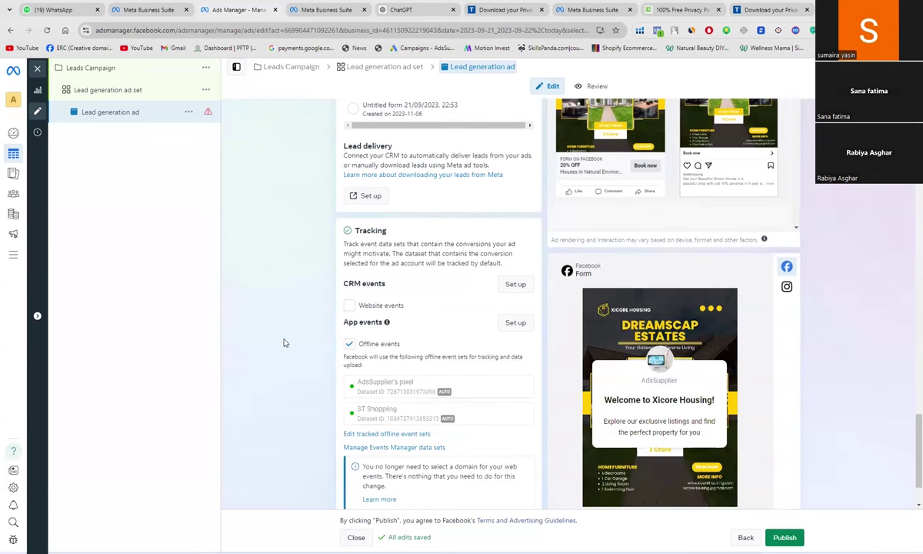
{"action": "scroll", "coordinate": [284, 342], "scroll_direction": "down", "scroll_amount": 2}
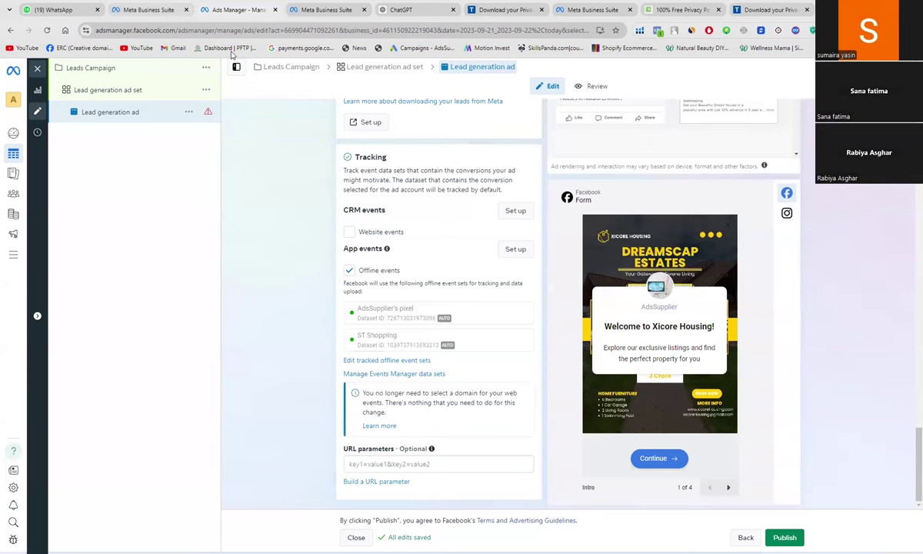
{"action": "left_click", "coordinate": [149, 9]}
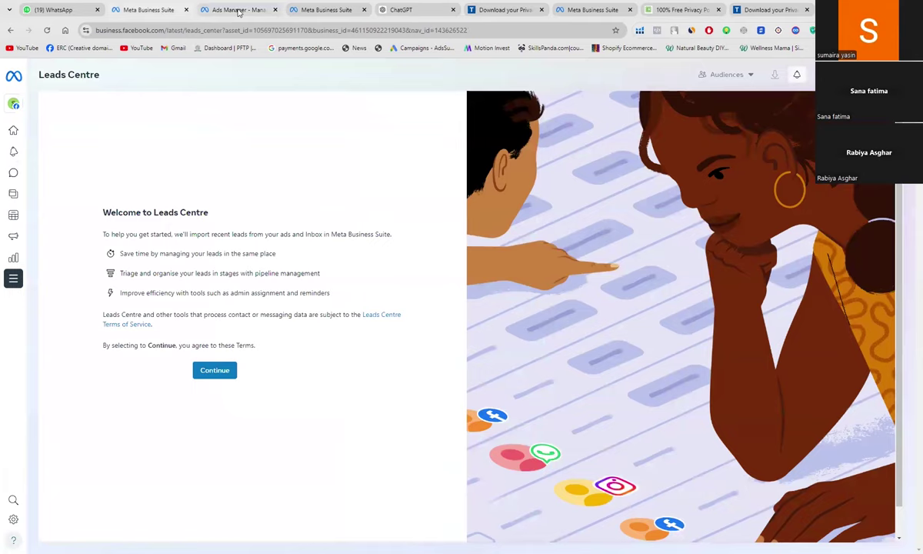
{"action": "left_click", "coordinate": [239, 10]}
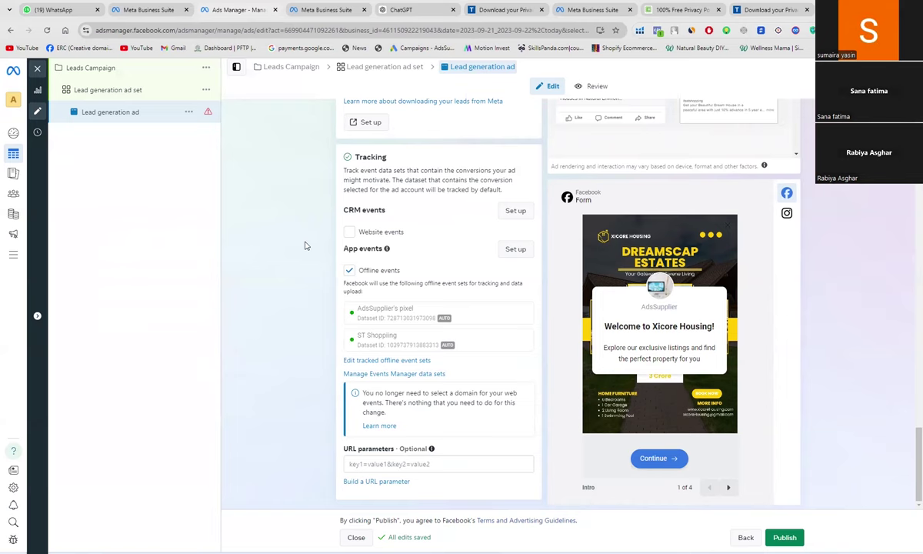
Step: Switch to Meta Business Suite and open the ST Naturals home page
{"action": "key", "text": "ctrl+shift+Tab"}
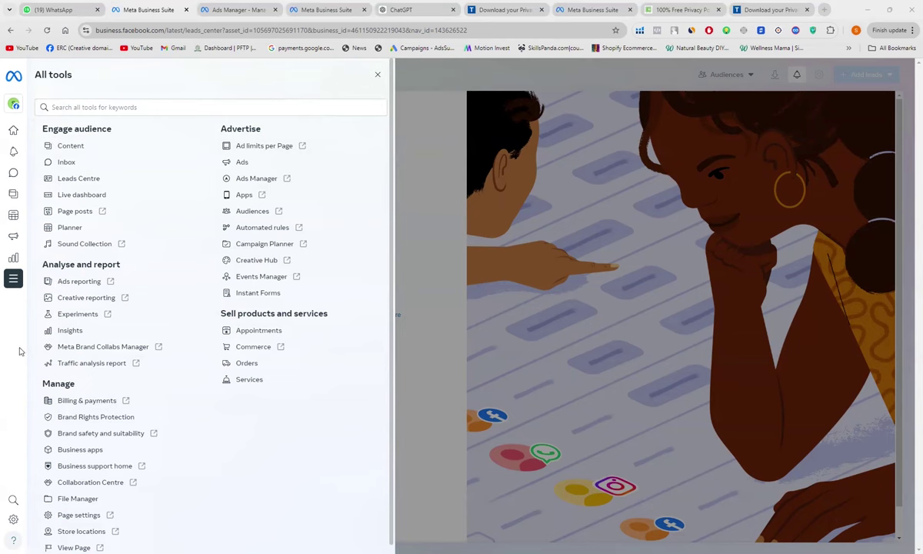
{"action": "mouse_move", "coordinate": [21, 351]}
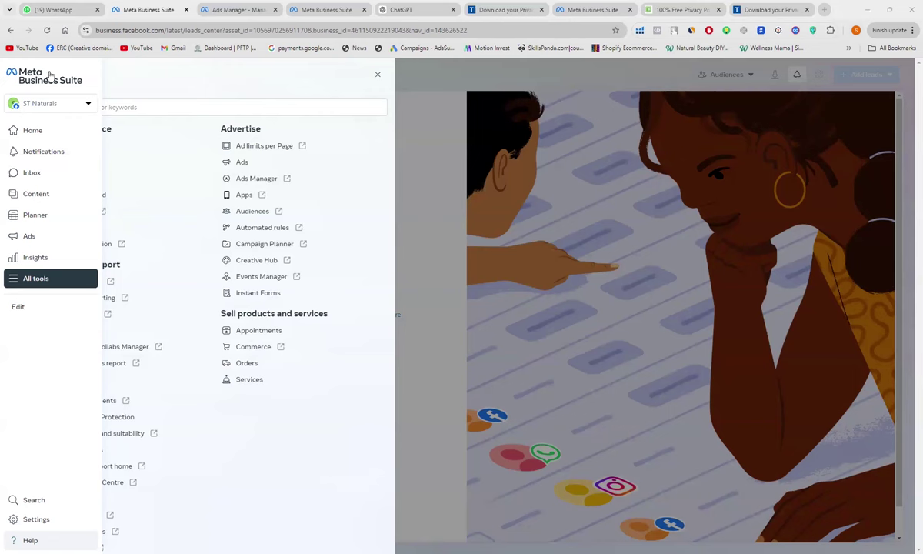
{"action": "left_click", "coordinate": [27, 132]}
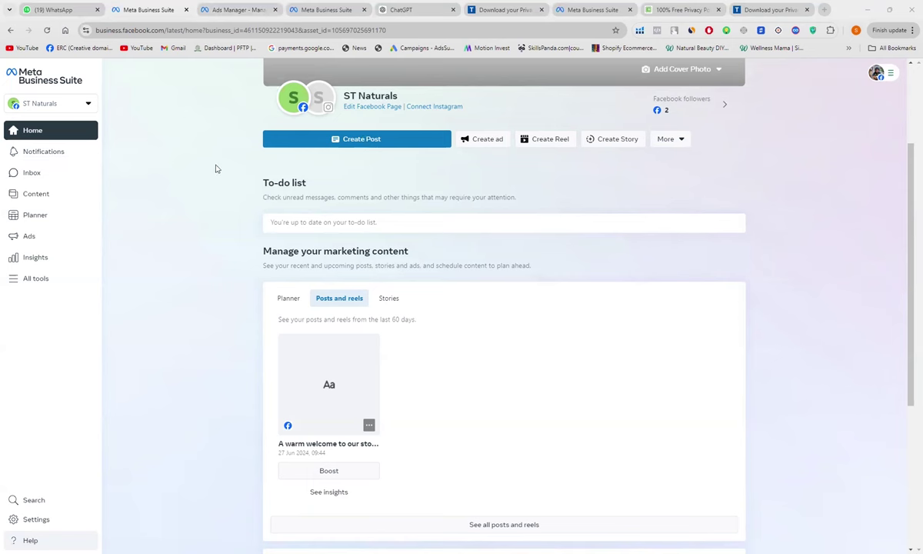
Step: Start a bulk reel upload for ST Naturals and add the video 20240312_083607 (1).mp4 from Downloads
{"action": "left_click", "coordinate": [379, 144]}
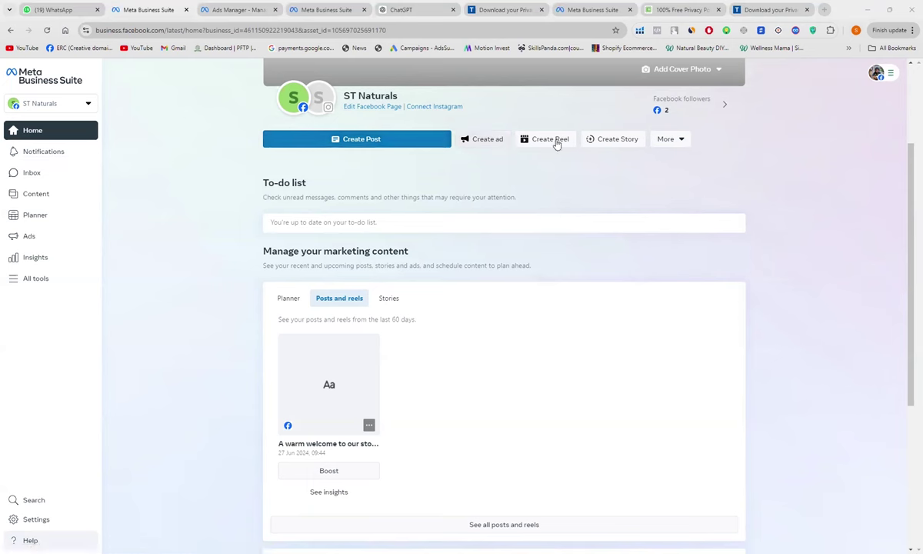
{"action": "left_click", "coordinate": [683, 143]}
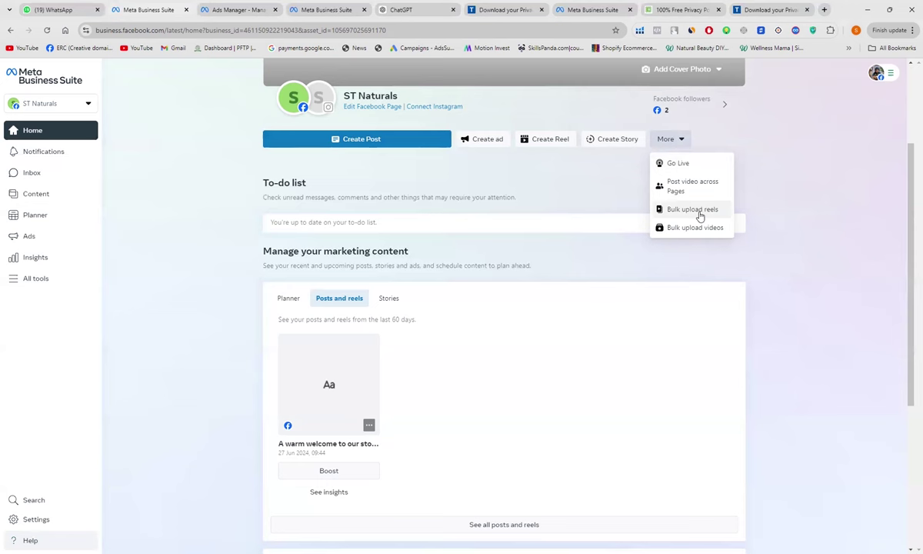
{"action": "left_click", "coordinate": [700, 216]}
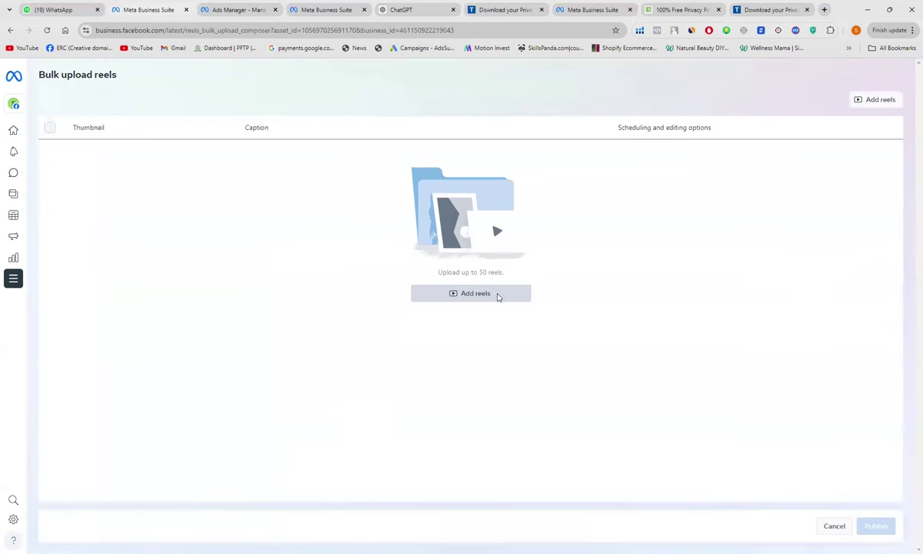
{"action": "left_click", "coordinate": [492, 294]}
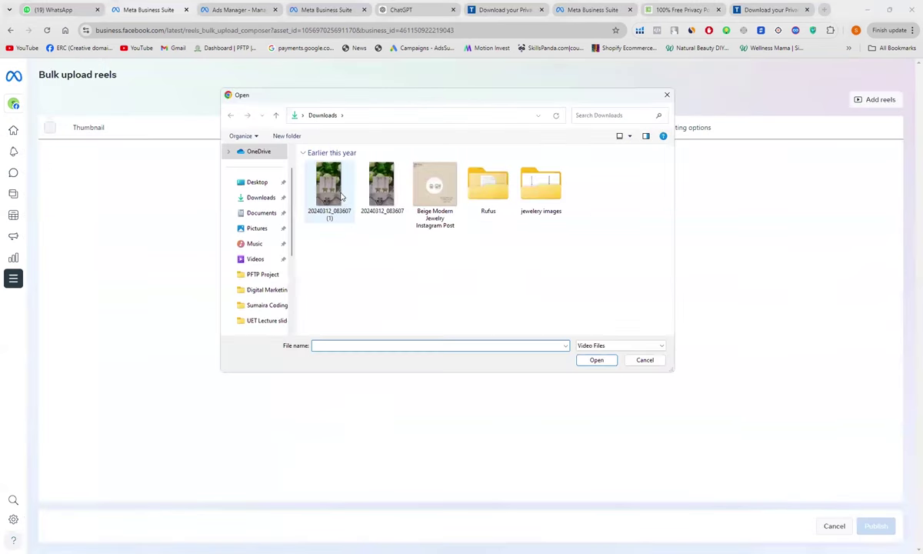
{"action": "double_click", "coordinate": [341, 196]}
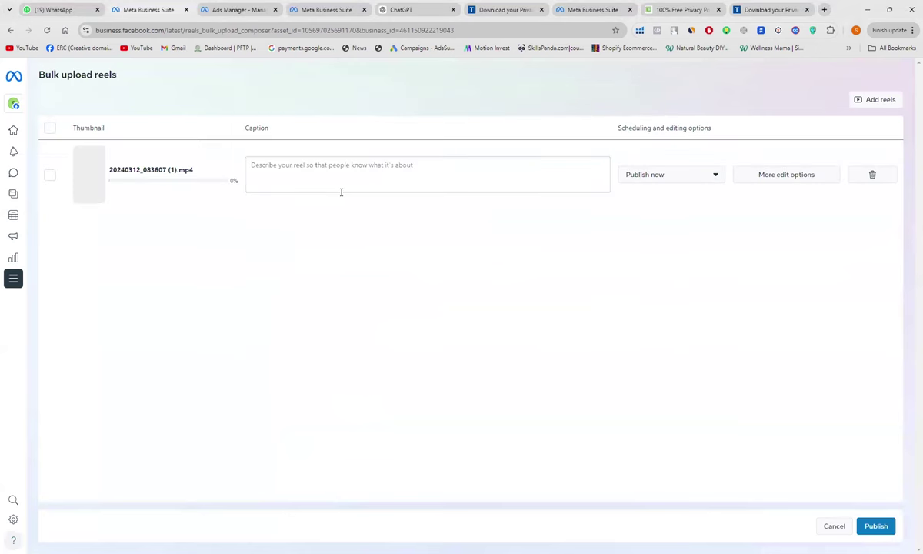
Step: Caption the reel "Elegant Butterfly Earrings" and return to the ST Naturals home page without publishing
{"action": "left_click", "coordinate": [341, 189]}
{"action": "type", "text": "Elegant Butterfly Earrings"}
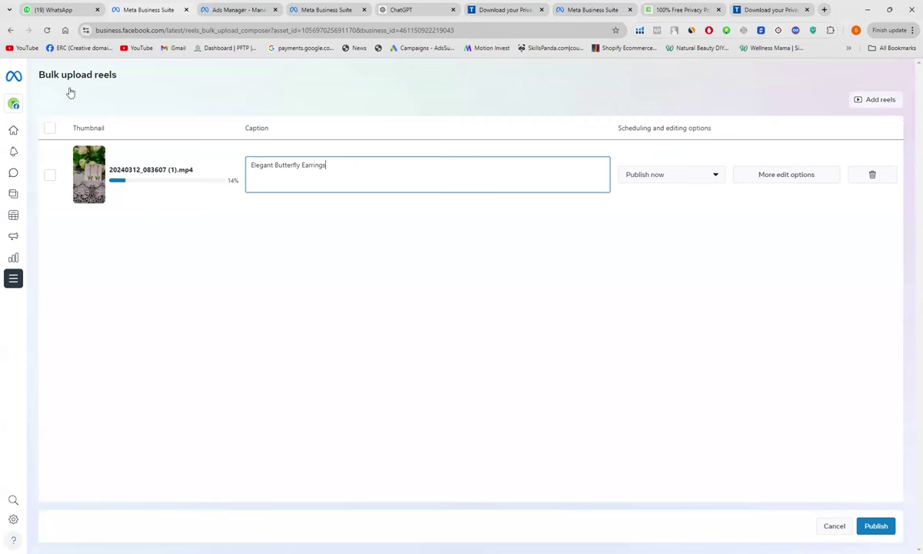
{"action": "left_click", "coordinate": [11, 30]}
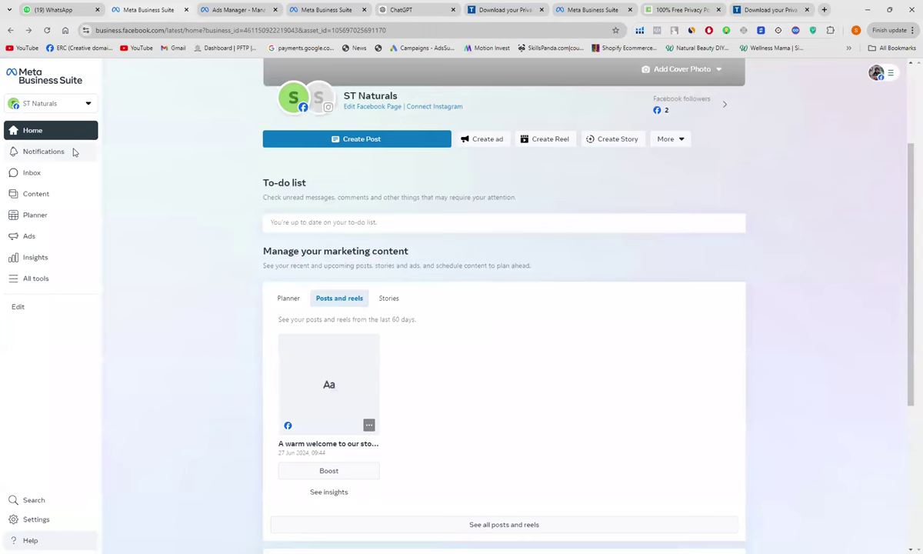
Step: Check the notifications and browse the inbox's Messenger, Instagram, Facebook comments and Instagram comments sections
{"action": "left_click", "coordinate": [73, 151]}
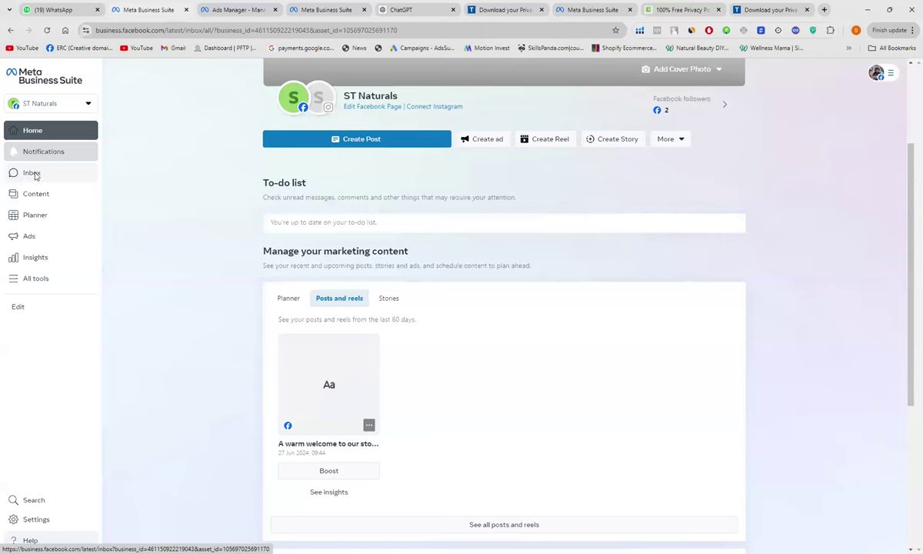
{"action": "left_click", "coordinate": [16, 173]}
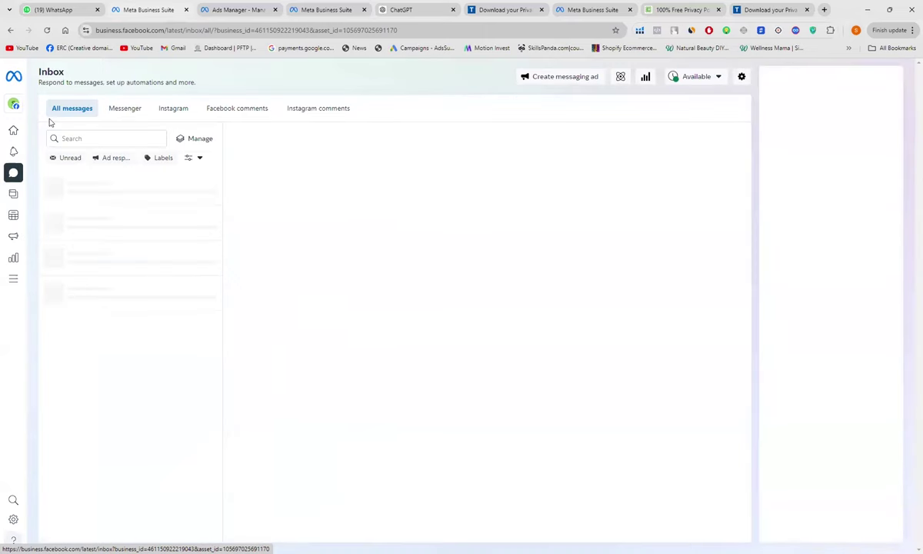
{"action": "left_click", "coordinate": [127, 110]}
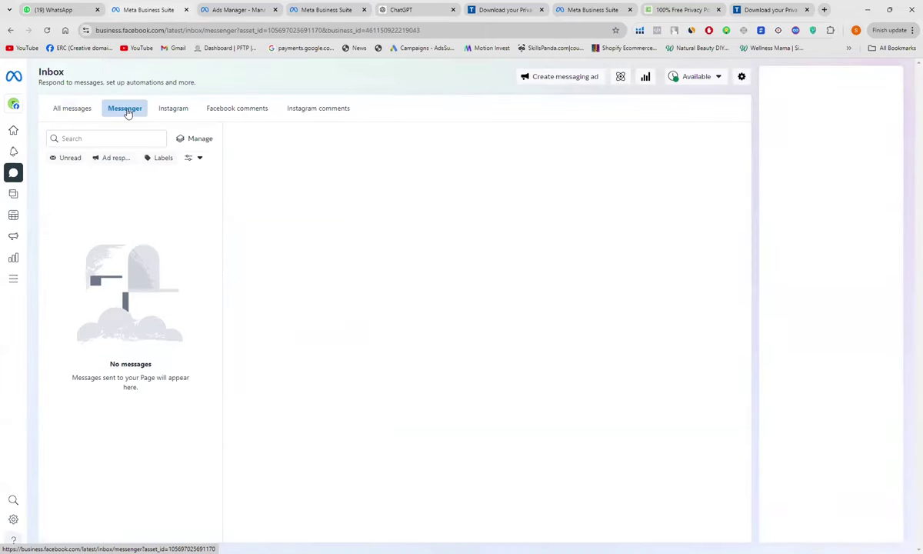
{"action": "left_click", "coordinate": [176, 109]}
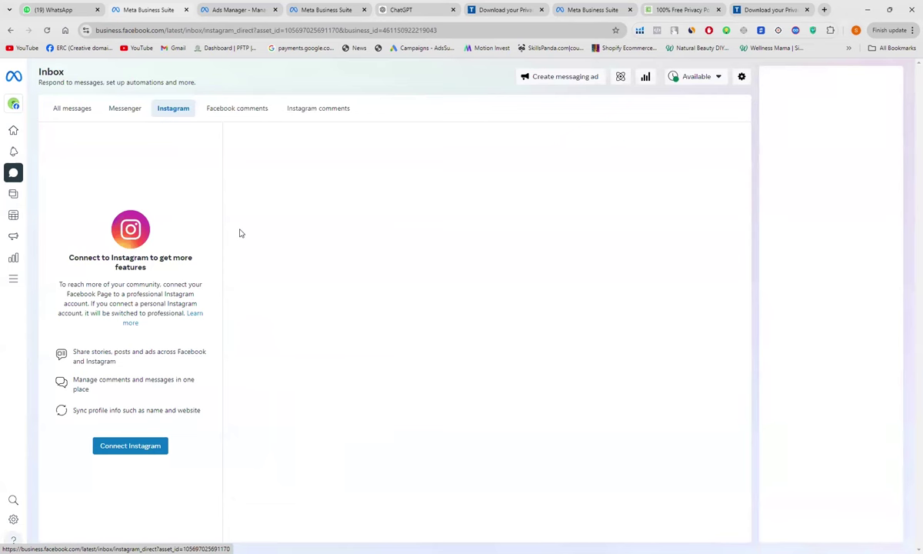
{"action": "left_click", "coordinate": [182, 109]}
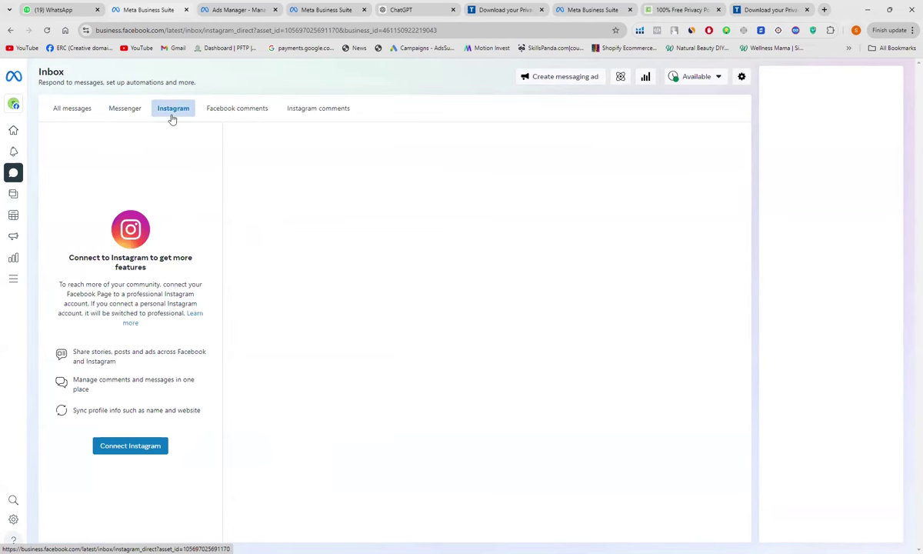
{"action": "left_click", "coordinate": [238, 108]}
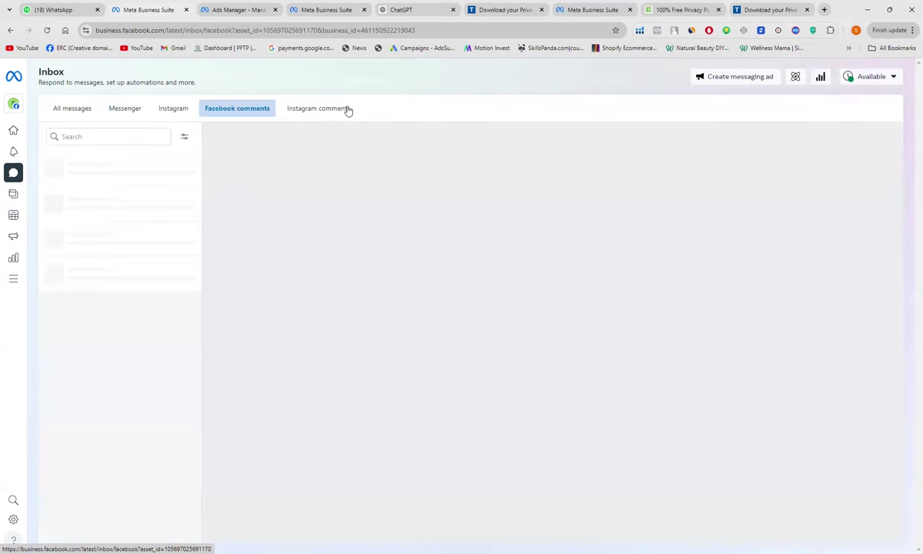
{"action": "left_click", "coordinate": [347, 109]}
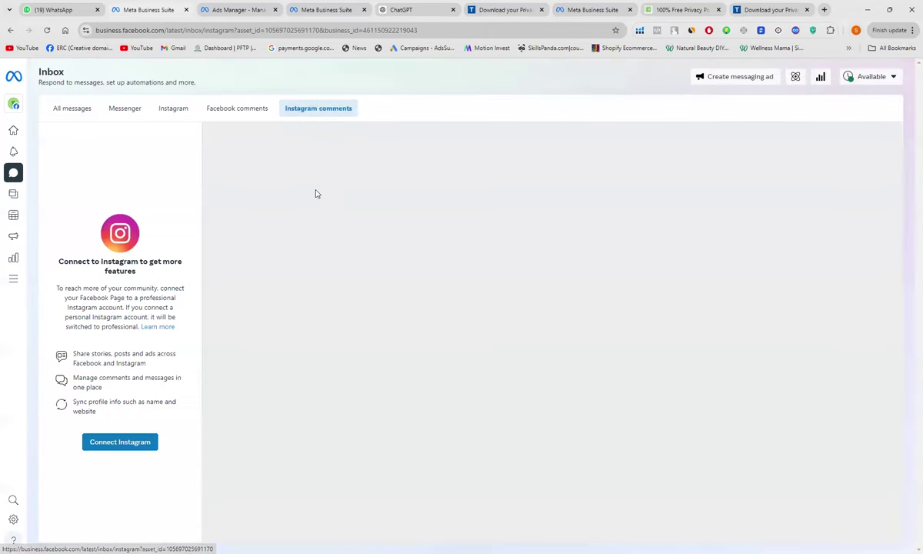
{"action": "left_click", "coordinate": [241, 113]}
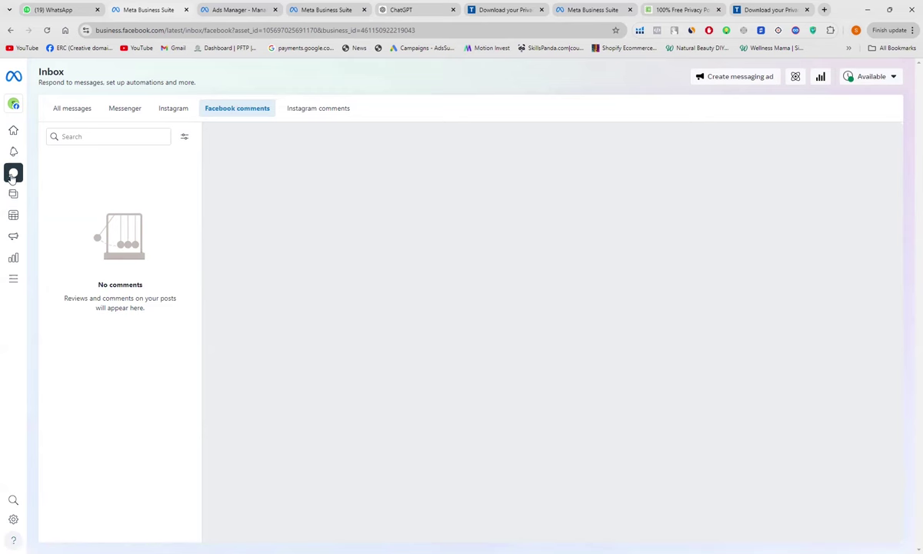
Step: View the page's published posts and reels in Content, followed by its scheduled posts
{"action": "mouse_move", "coordinate": [15, 175]}
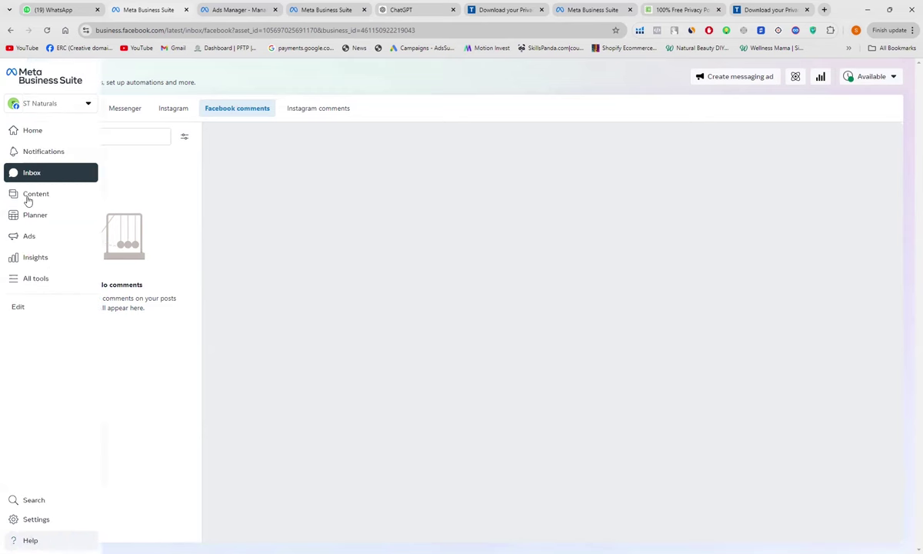
{"action": "left_click", "coordinate": [28, 196]}
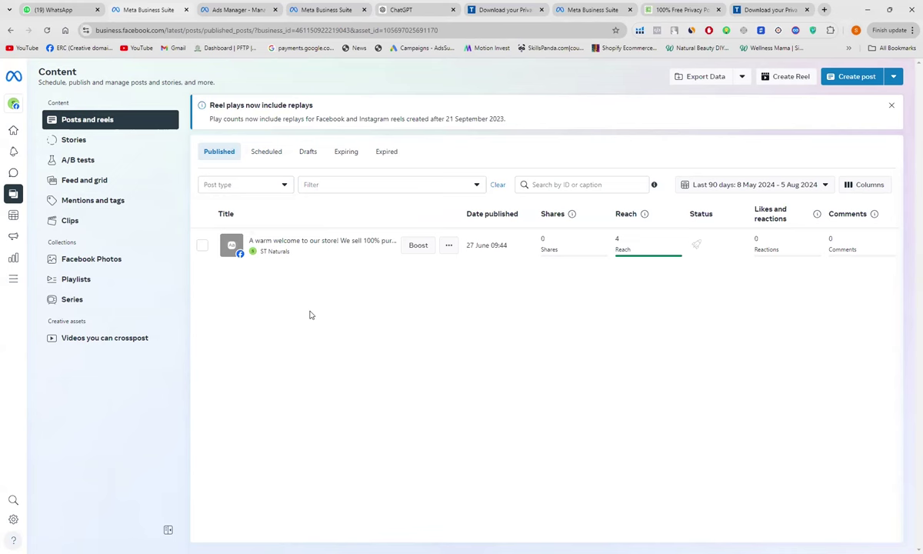
{"action": "left_click", "coordinate": [278, 152]}
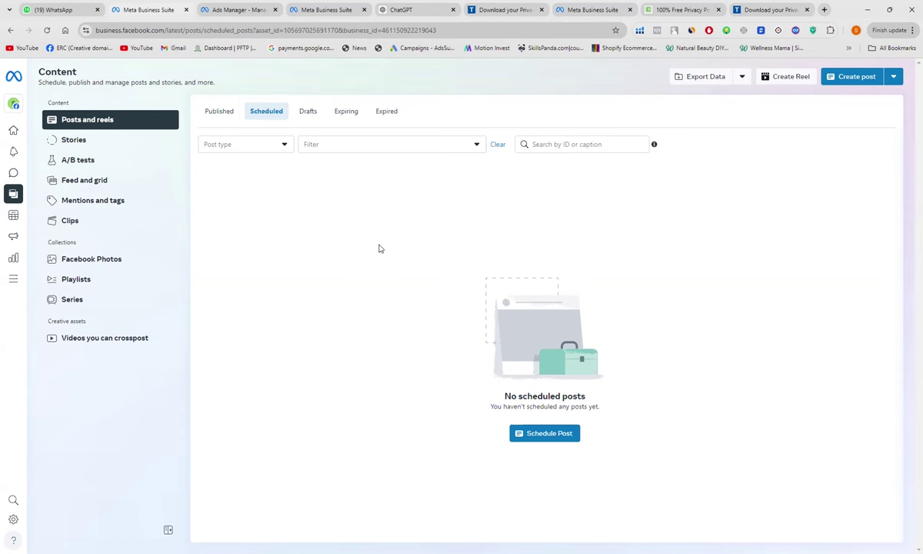
Step: Start a new ST Naturals post from the Planner and save its schedule for 7 August 2024 at 10:00
{"action": "left_click", "coordinate": [32, 220]}
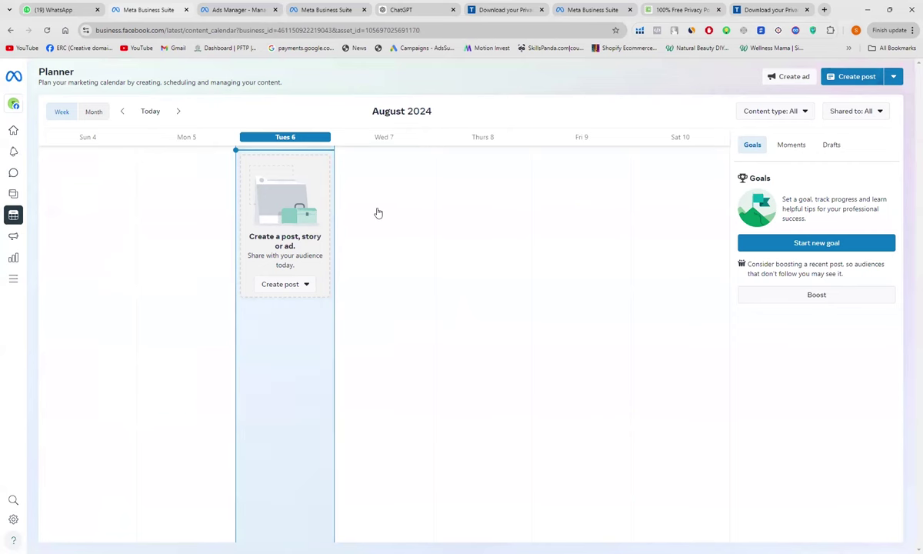
{"action": "left_click", "coordinate": [454, 231]}
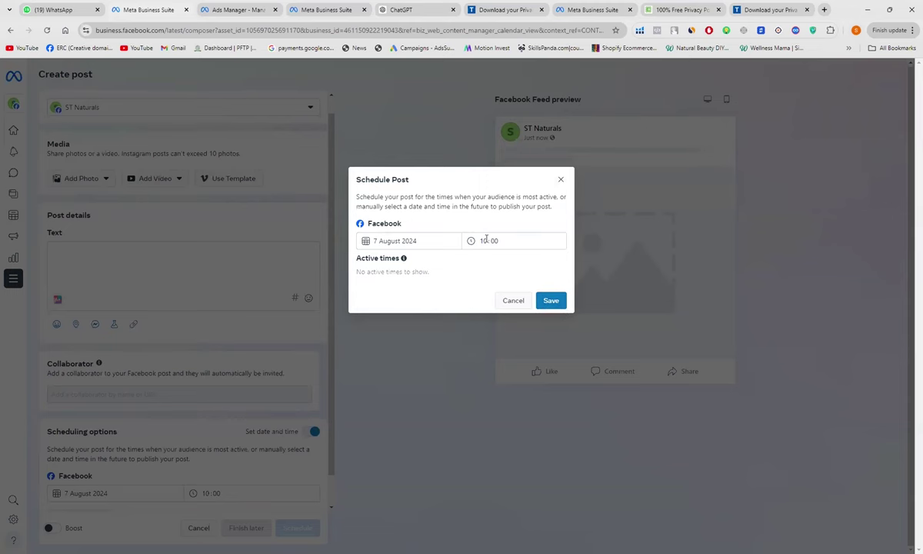
{"action": "left_click", "coordinate": [552, 301]}
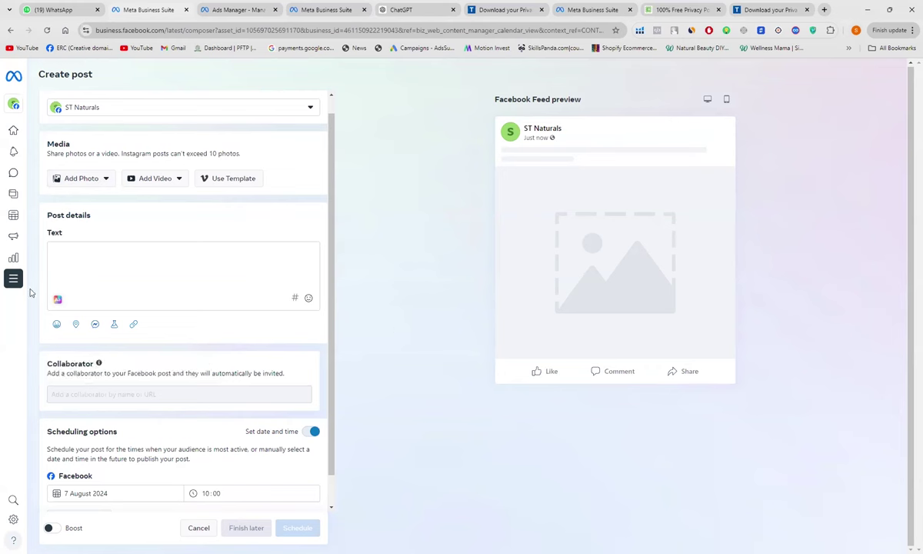
Step: Open the Ads section and look over the performance, messaging and recommendations in the Insights overview
{"action": "mouse_move", "coordinate": [52, 237]}
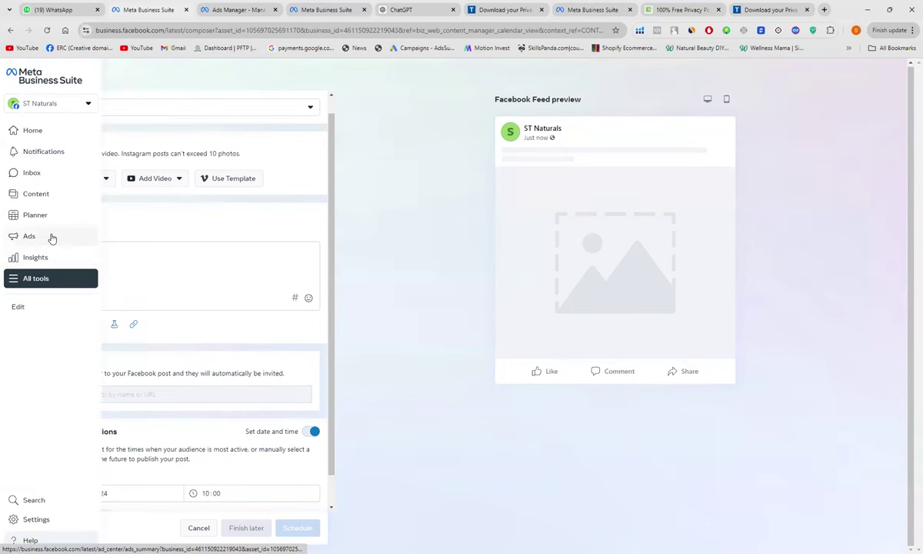
{"action": "left_click", "coordinate": [51, 238]}
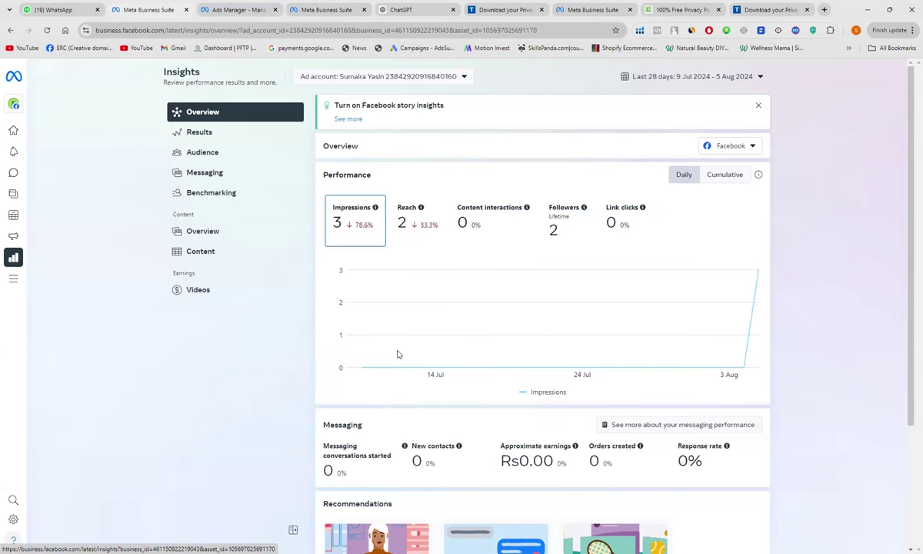
{"action": "scroll", "coordinate": [398, 354], "scroll_direction": "down", "scroll_amount": 2}
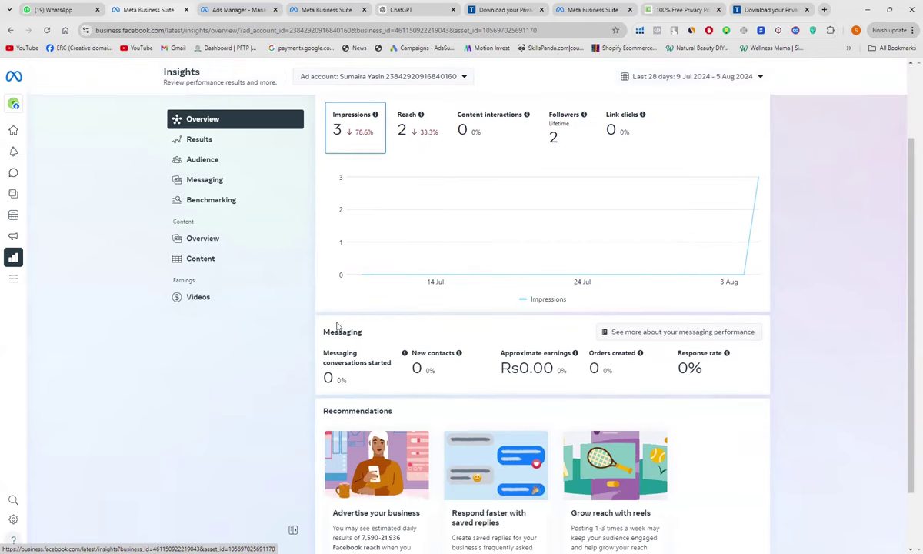
{"action": "scroll", "coordinate": [318, 306], "scroll_direction": "down", "scroll_amount": 1}
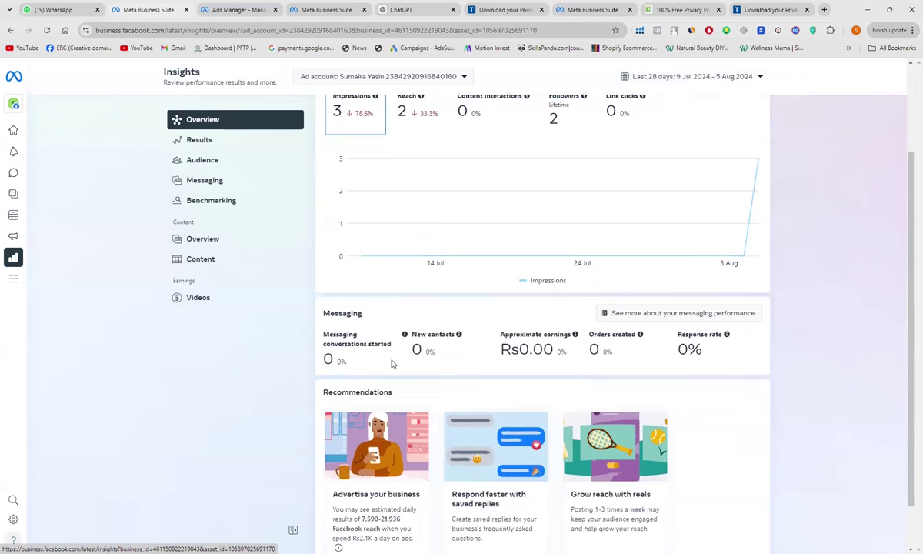
{"action": "scroll", "coordinate": [392, 364], "scroll_direction": "down", "scroll_amount": 1}
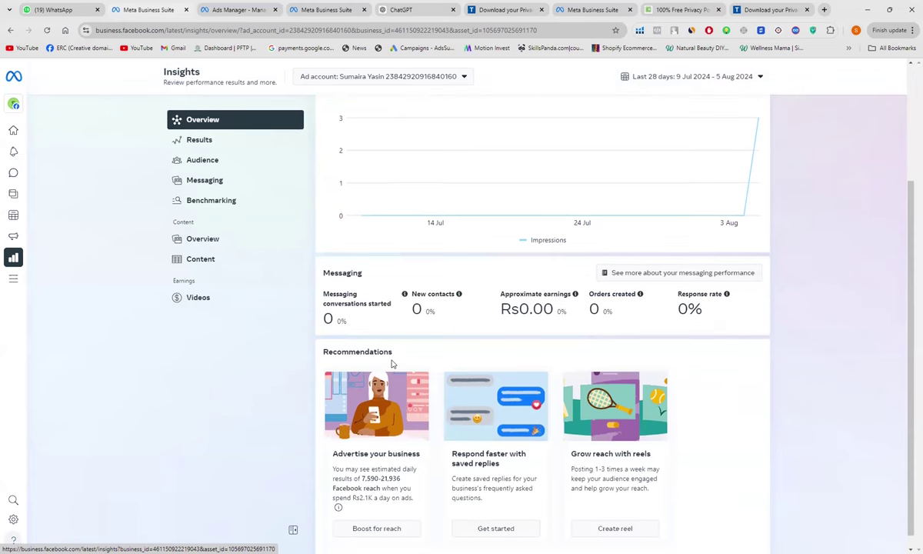
{"action": "scroll", "coordinate": [392, 364], "scroll_direction": "up", "scroll_amount": 4}
Step: Browse the full list of business tools and visit the Content page and the Inbox from it
{"action": "mouse_move", "coordinate": [36, 288]}
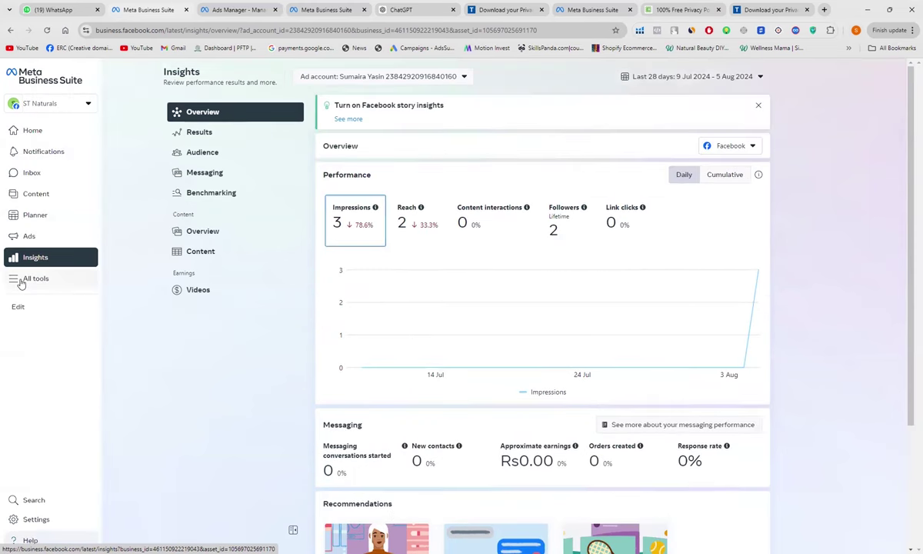
{"action": "left_click", "coordinate": [22, 282]}
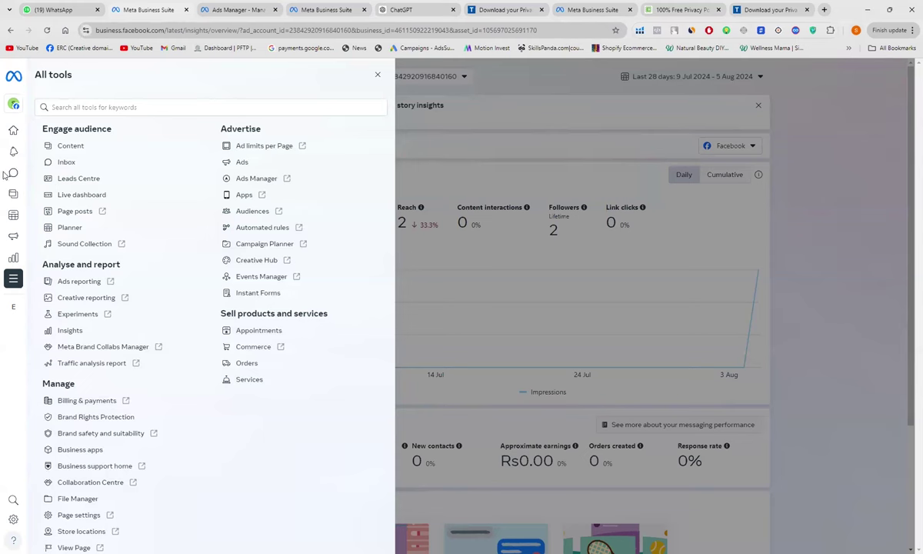
{"action": "mouse_move", "coordinate": [22, 201]}
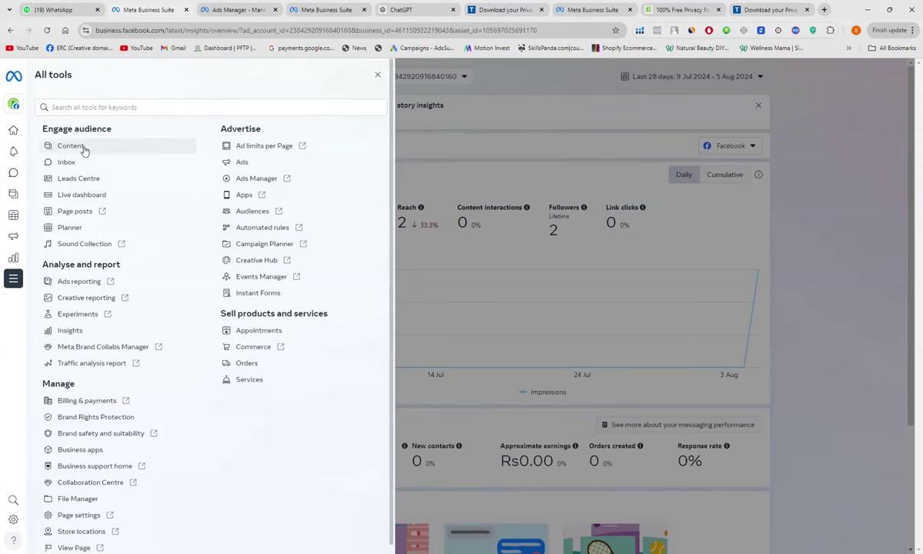
{"action": "left_click", "coordinate": [71, 146]}
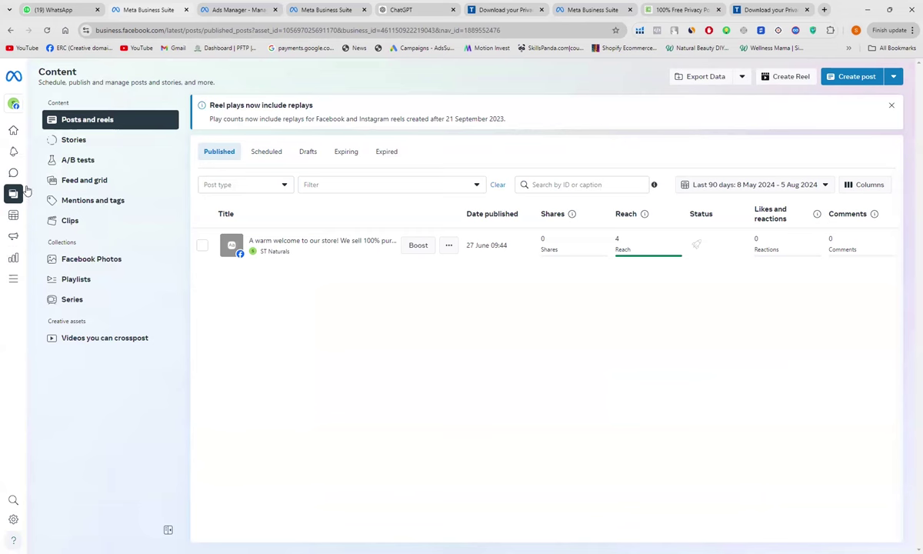
{"action": "mouse_move", "coordinate": [29, 286]}
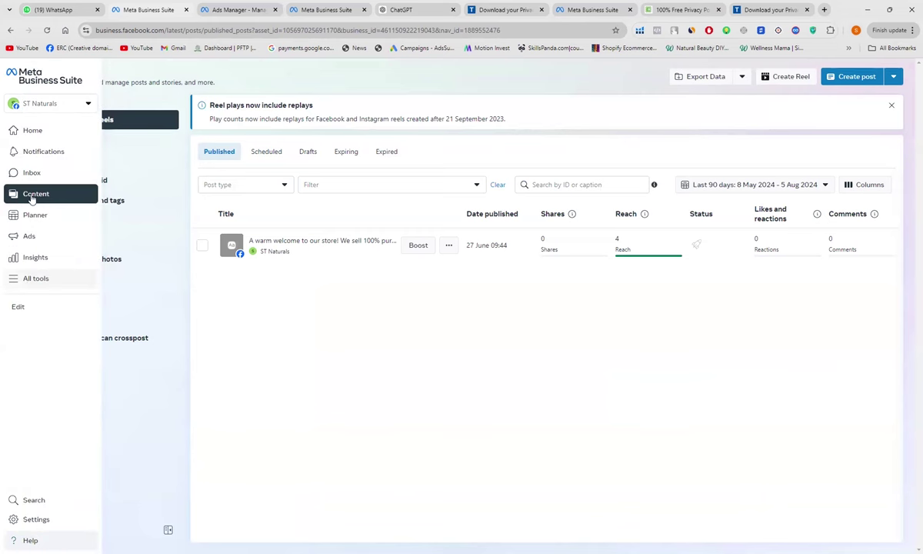
{"action": "left_click", "coordinate": [34, 279]}
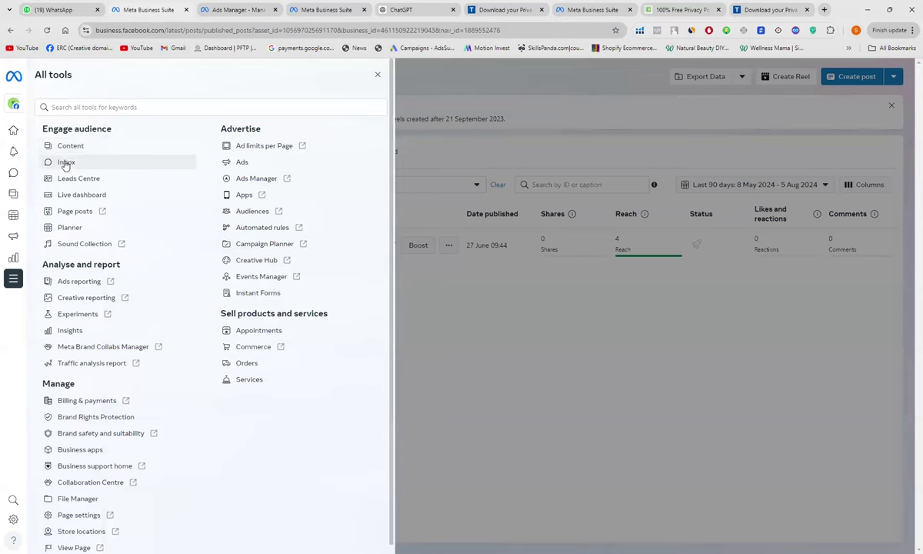
{"action": "left_click", "coordinate": [110, 162]}
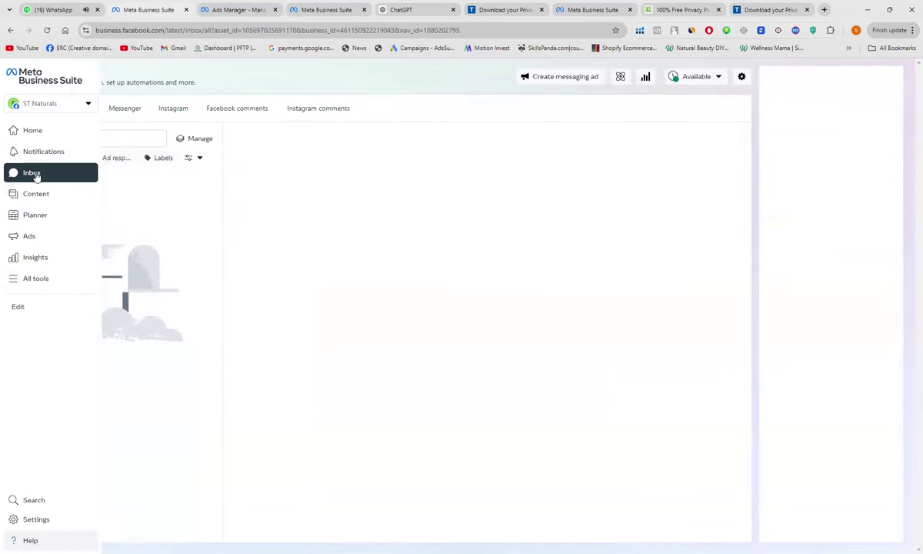
Step: View the Leads Centre welcome page and the Live dashboard from the full list of tools
{"action": "left_click", "coordinate": [9, 282]}
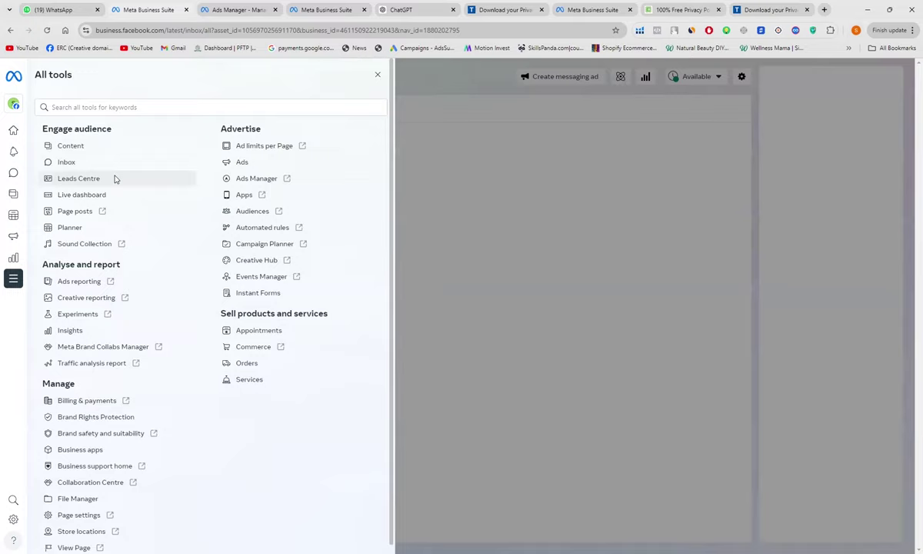
{"action": "left_click", "coordinate": [79, 179]}
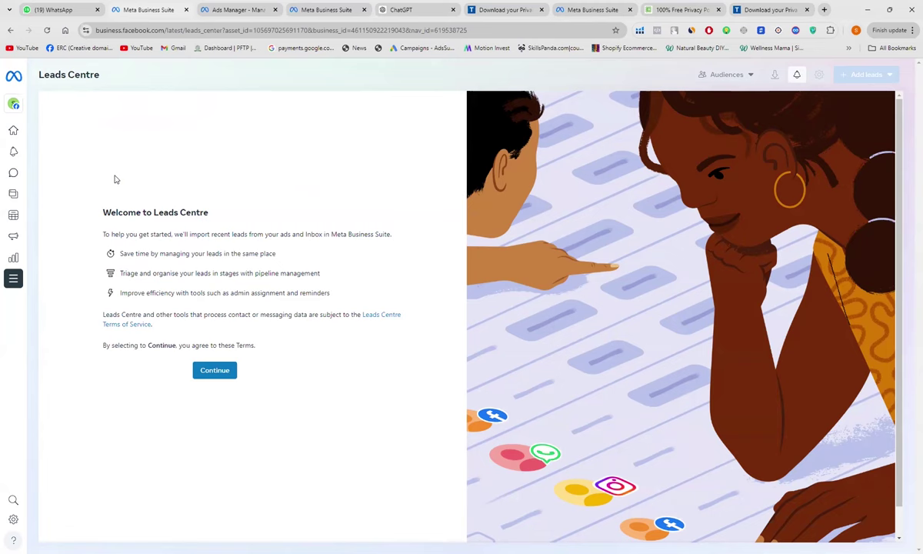
{"action": "left_click", "coordinate": [13, 276]}
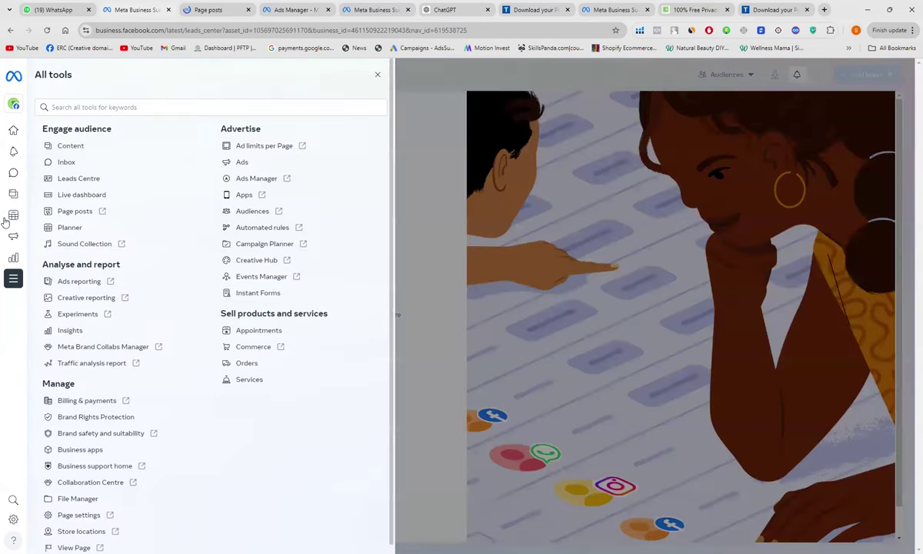
{"action": "left_click", "coordinate": [73, 182]}
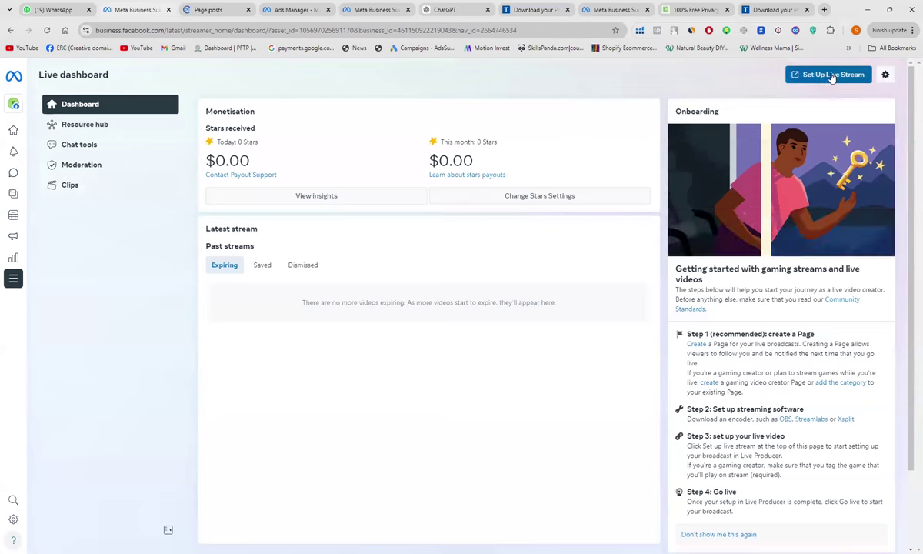
Step: Open the Sound Collection from the full tool list to view its music tracks
{"action": "key", "text": "ctrl+Tab"}
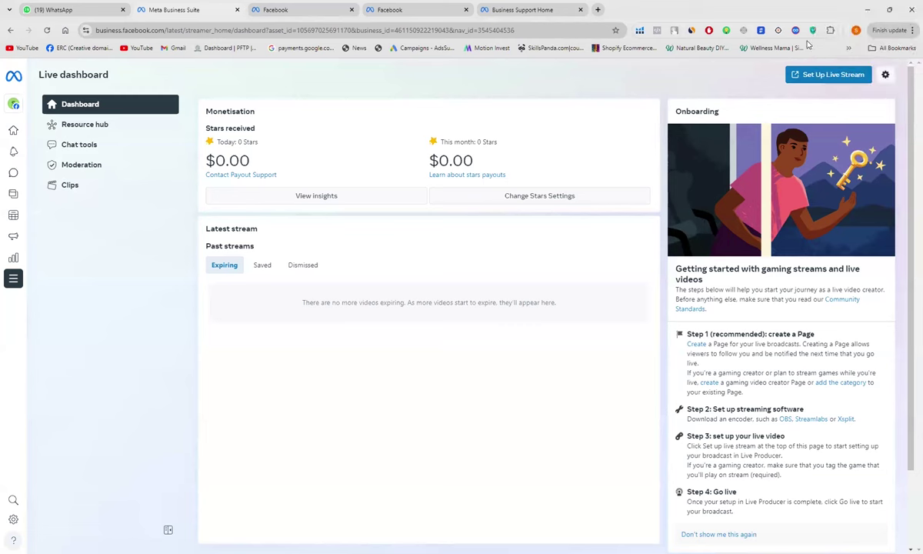
{"action": "left_click", "coordinate": [15, 282]}
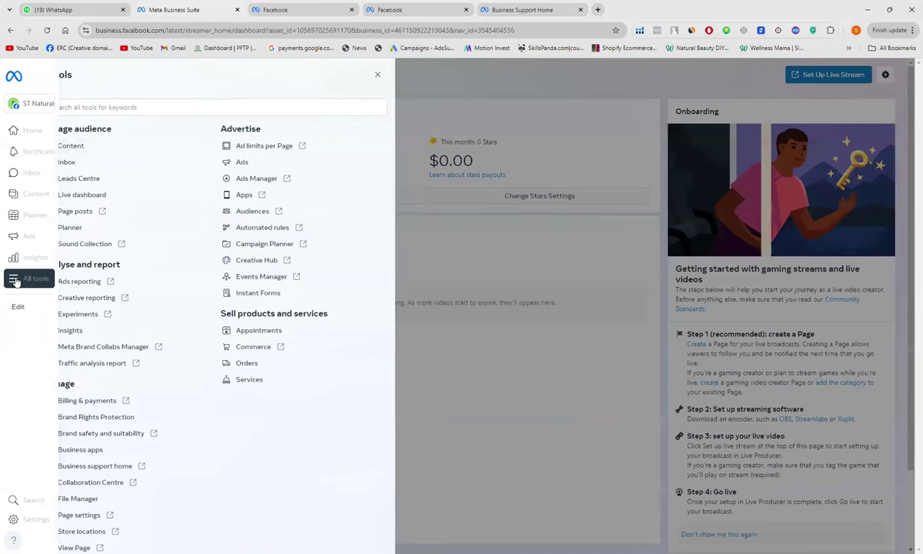
{"action": "left_click", "coordinate": [140, 245]}
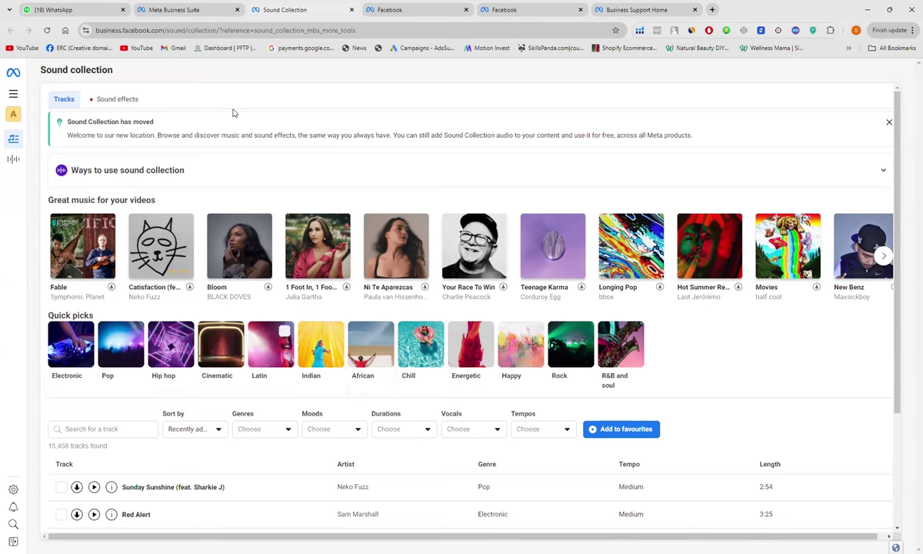
Step: Open Creative reporting from Meta Business Suite's full tool list, close the older ads reporting tab, and look over the creative report's columns
{"action": "left_click", "coordinate": [174, 10]}
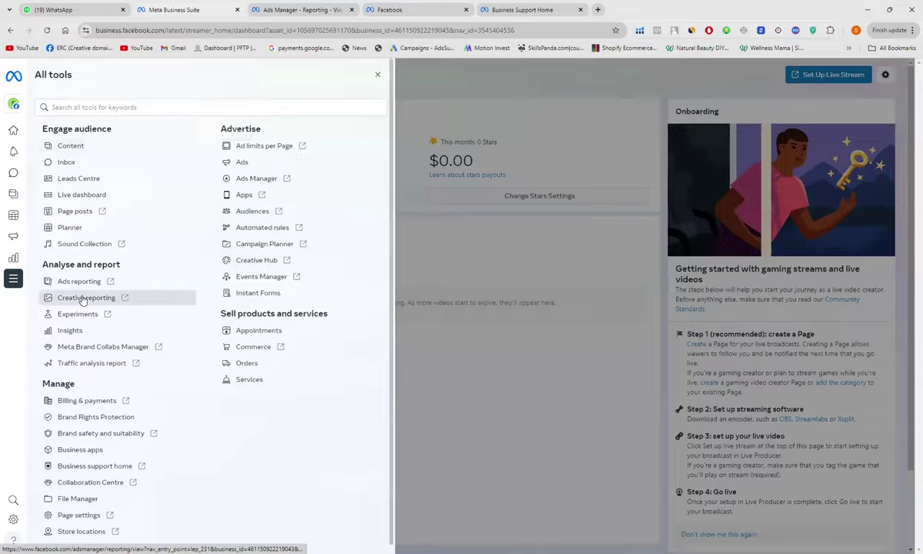
{"action": "left_click", "coordinate": [82, 297]}
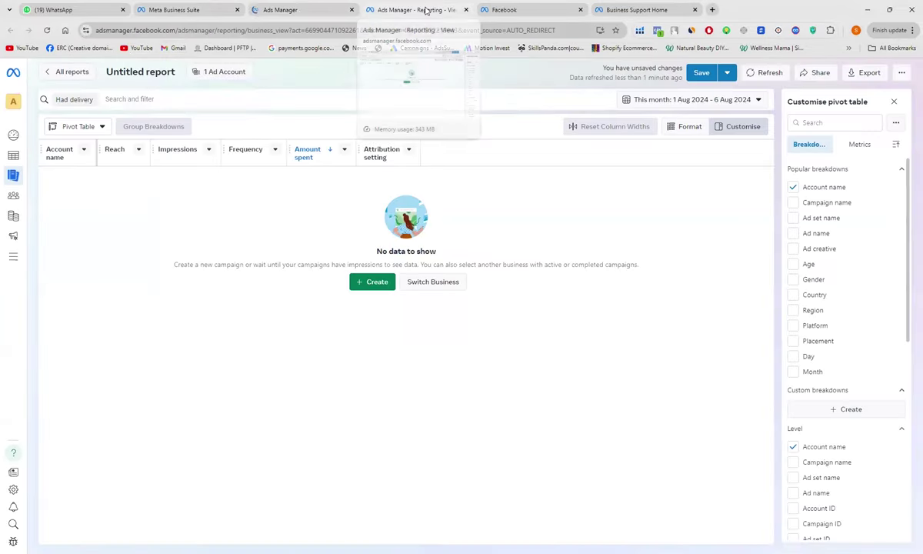
{"action": "left_click", "coordinate": [464, 10]}
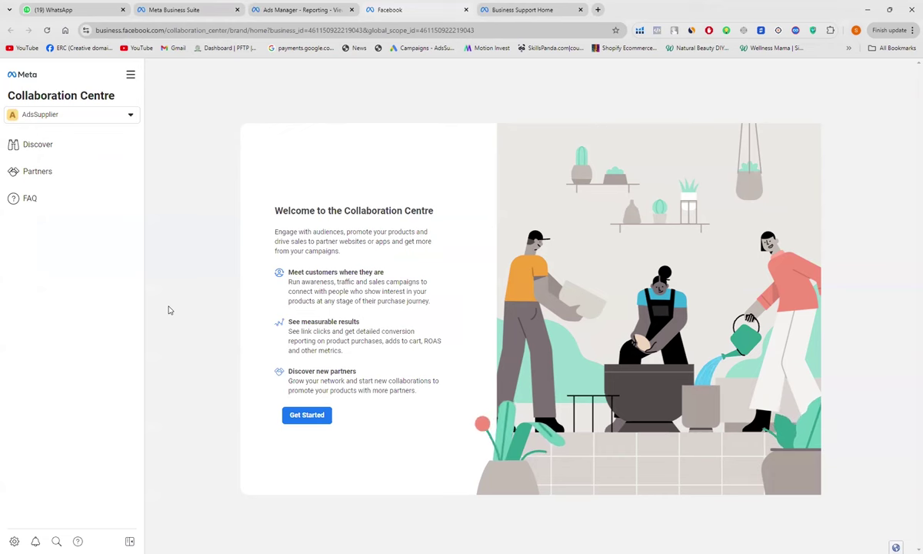
{"action": "left_click", "coordinate": [286, 11]}
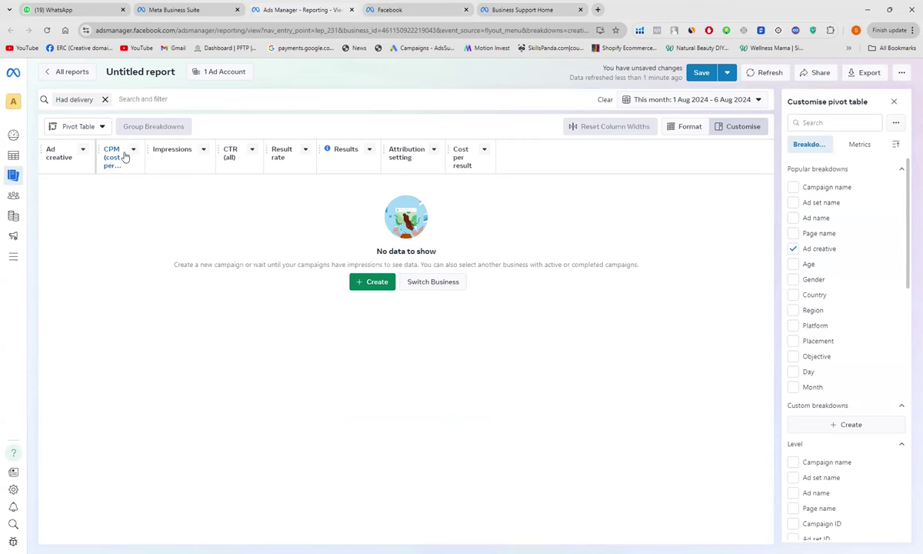
{"action": "mouse_move", "coordinate": [121, 156]}
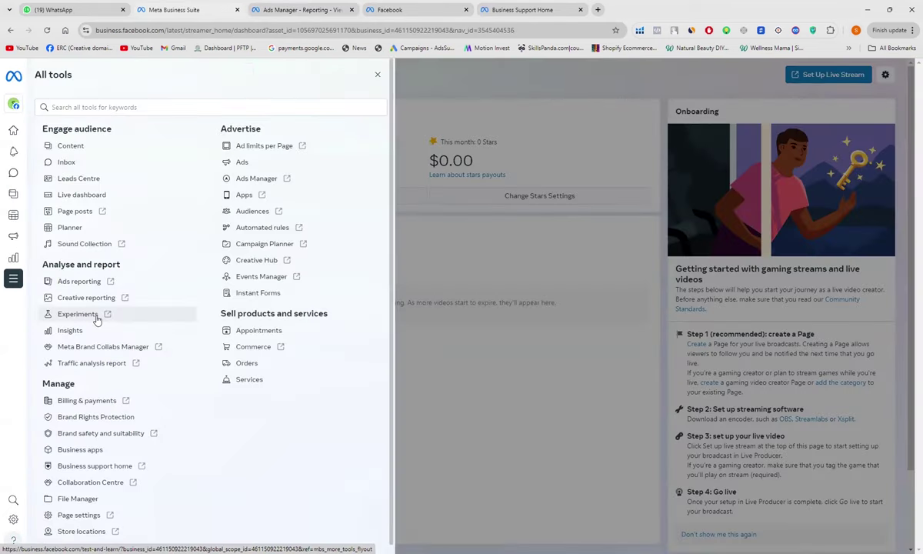
Step: Open Experiments from the full tool list and close the leftover reporting, Collaboration Centre and Business Support Home tabs to view the test types
{"action": "left_click", "coordinate": [97, 320]}
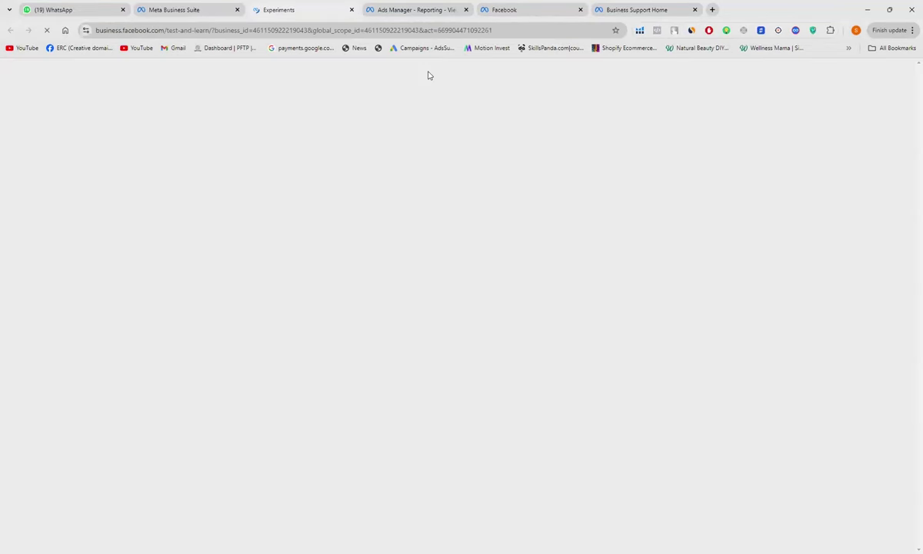
{"action": "left_click", "coordinate": [466, 9]}
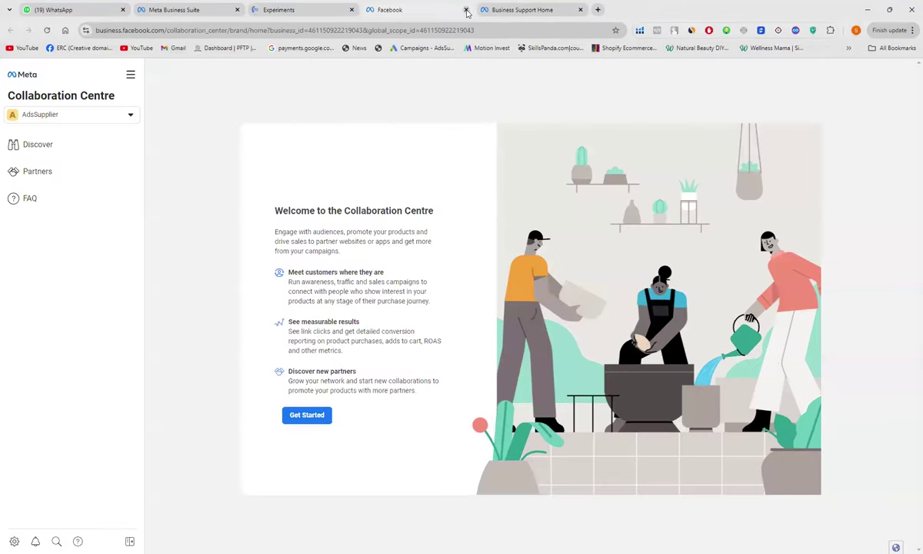
{"action": "left_click", "coordinate": [466, 10]}
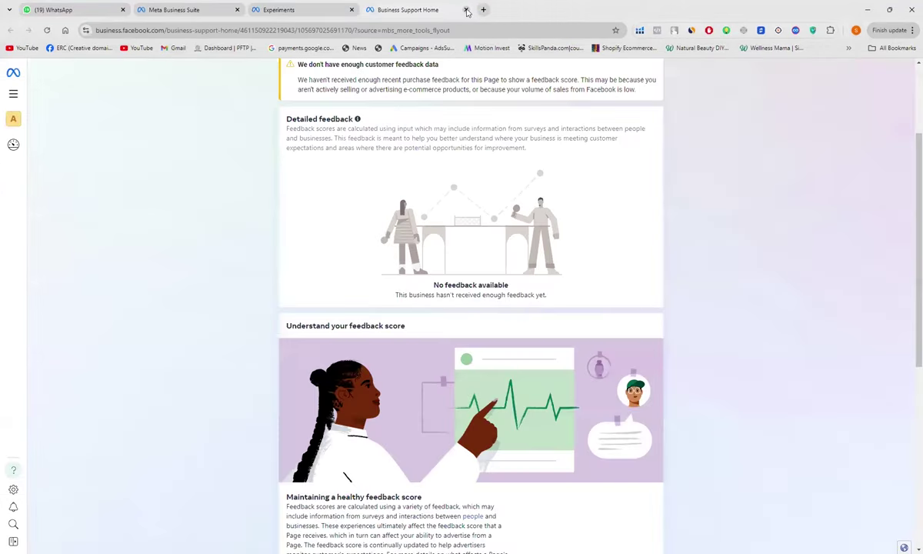
{"action": "left_click", "coordinate": [466, 10]}
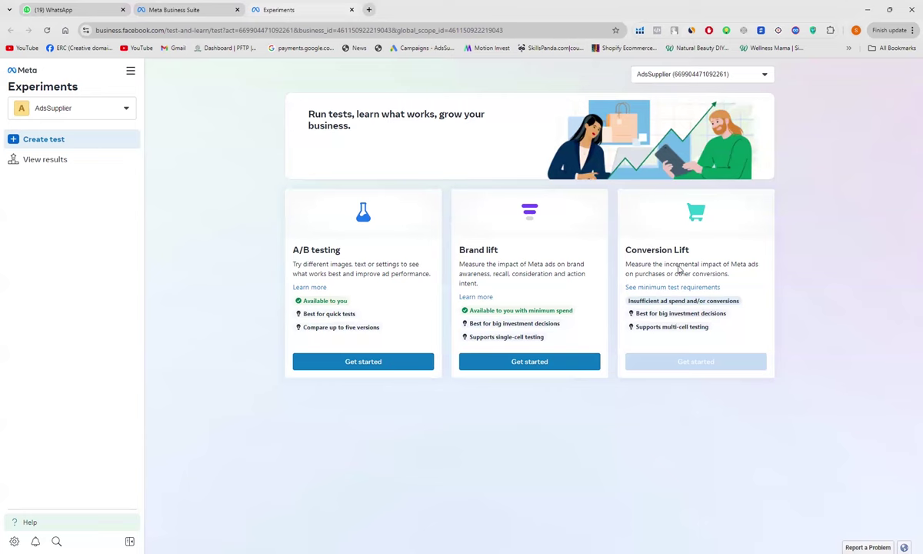
Step: Look over the Insights overview in Meta Business Suite, and open Meta Brand Collabs Manager to view its publishing platform options
{"action": "left_click", "coordinate": [178, 12]}
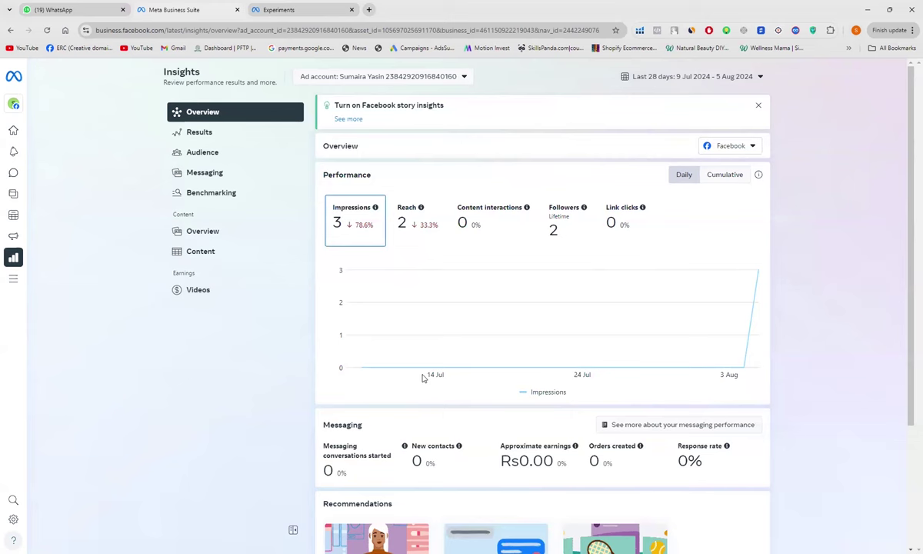
{"action": "scroll", "coordinate": [422, 378], "scroll_direction": "down", "scroll_amount": 2}
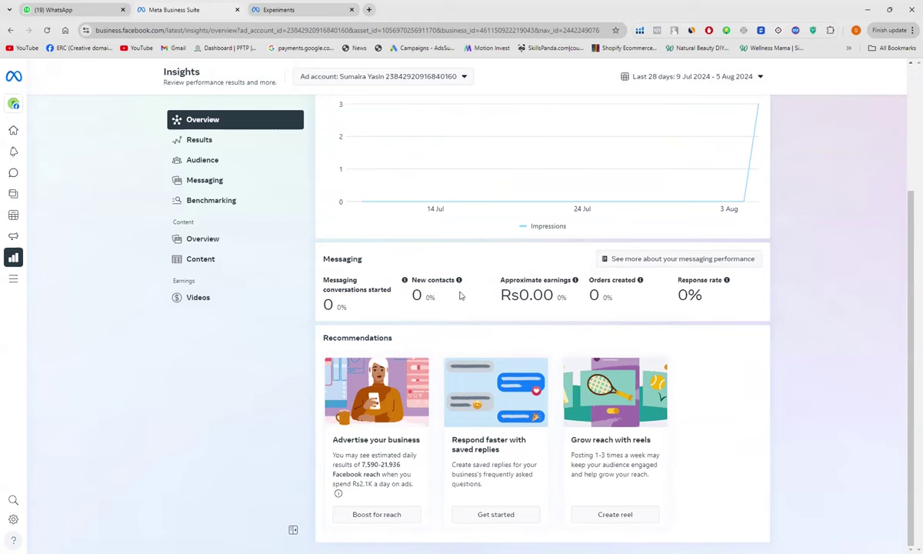
{"action": "left_click", "coordinate": [13, 278]}
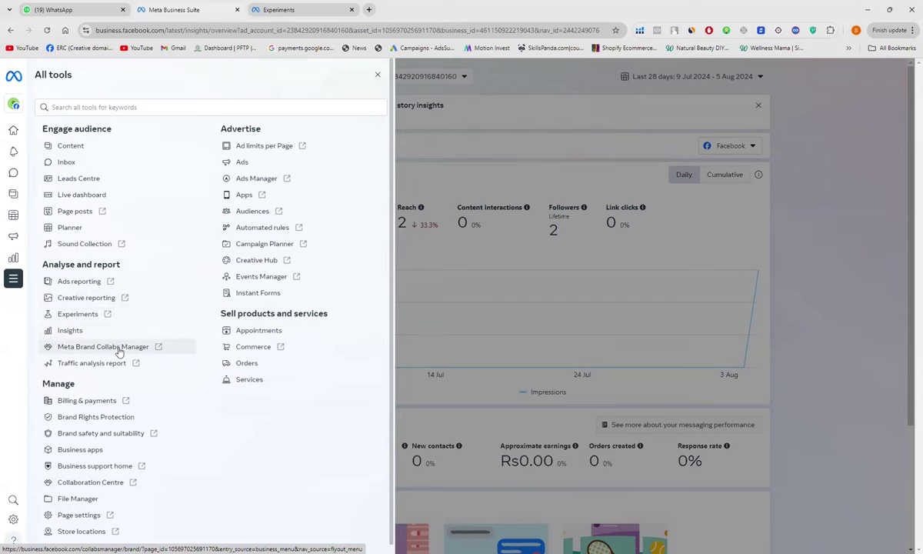
{"action": "left_click", "coordinate": [103, 347]}
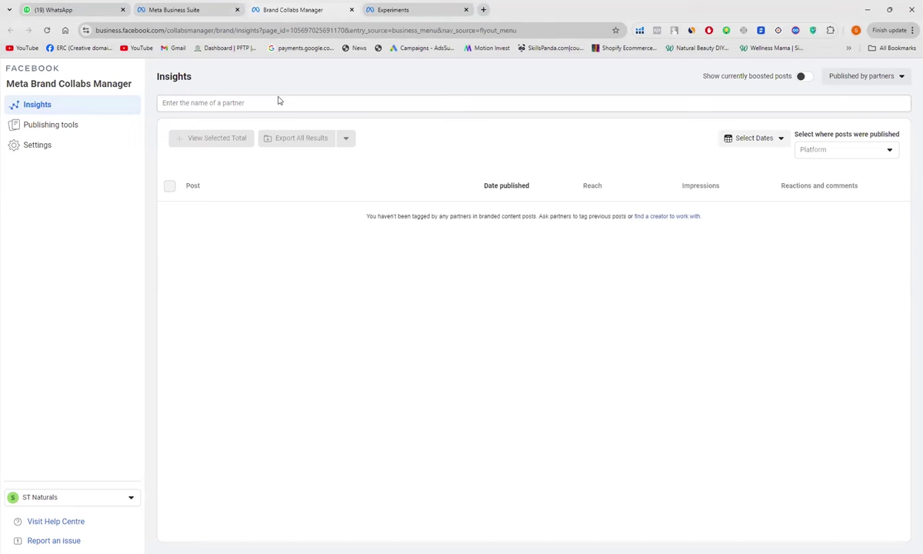
{"action": "left_click", "coordinate": [890, 154]}
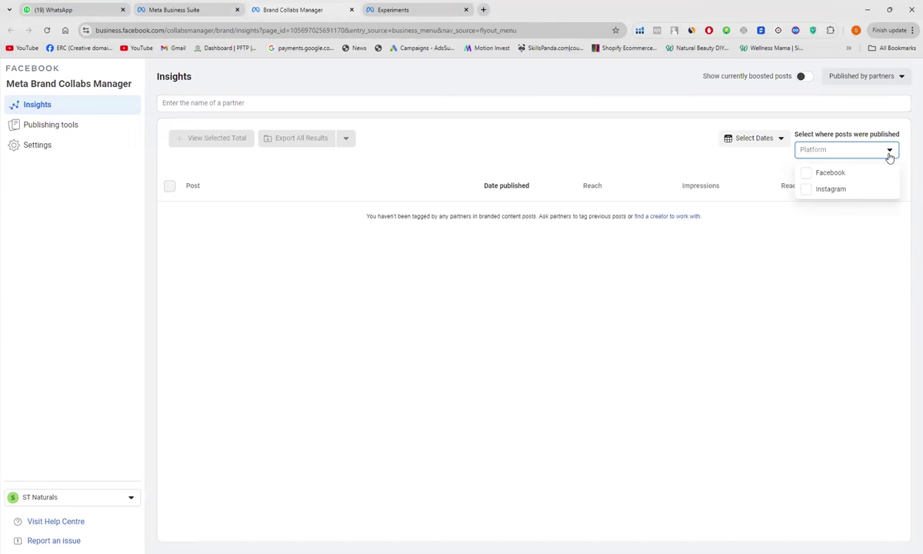
{"action": "left_click", "coordinate": [777, 267]}
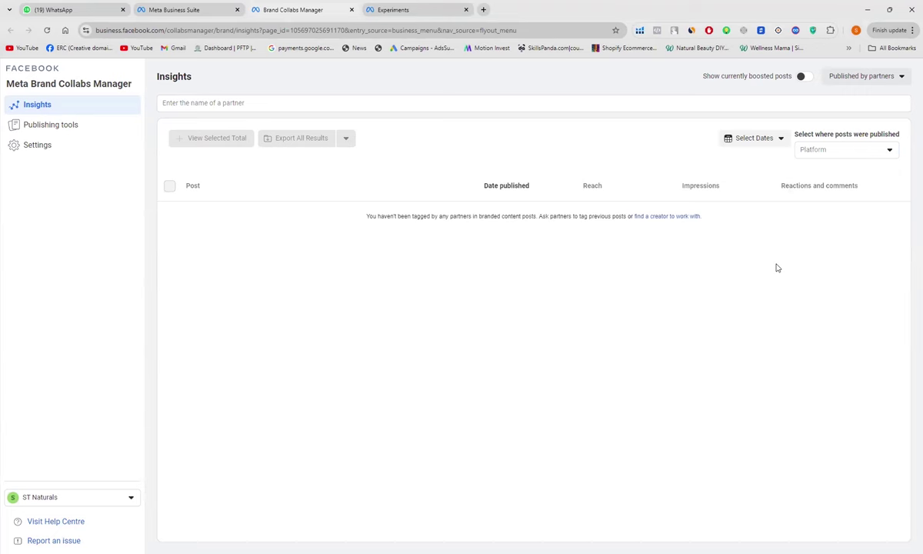
Step: Visit the Traffic analysis report and the Business apps page from Meta Business Suite's full tool list
{"action": "left_click", "coordinate": [174, 9]}
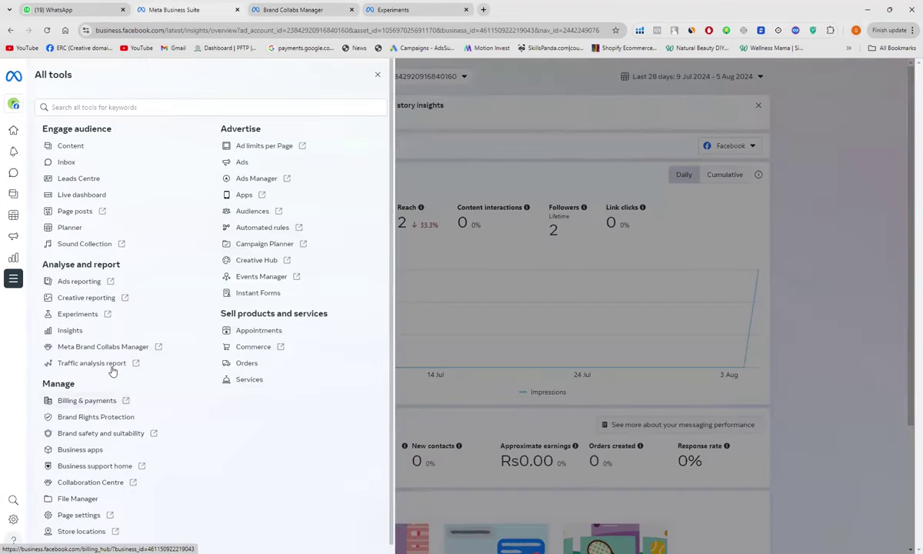
{"action": "left_click", "coordinate": [112, 370]}
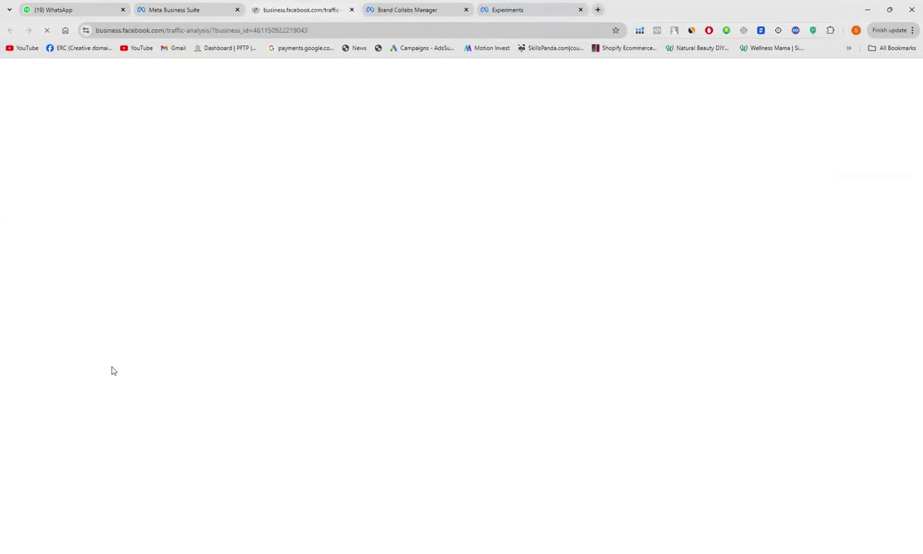
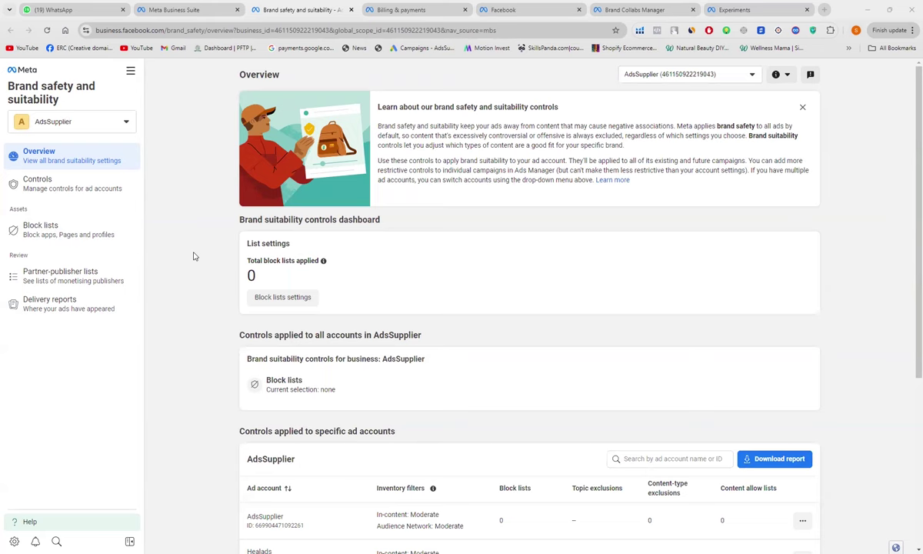
{"action": "key", "text": "ctrl+shift+Tab"}
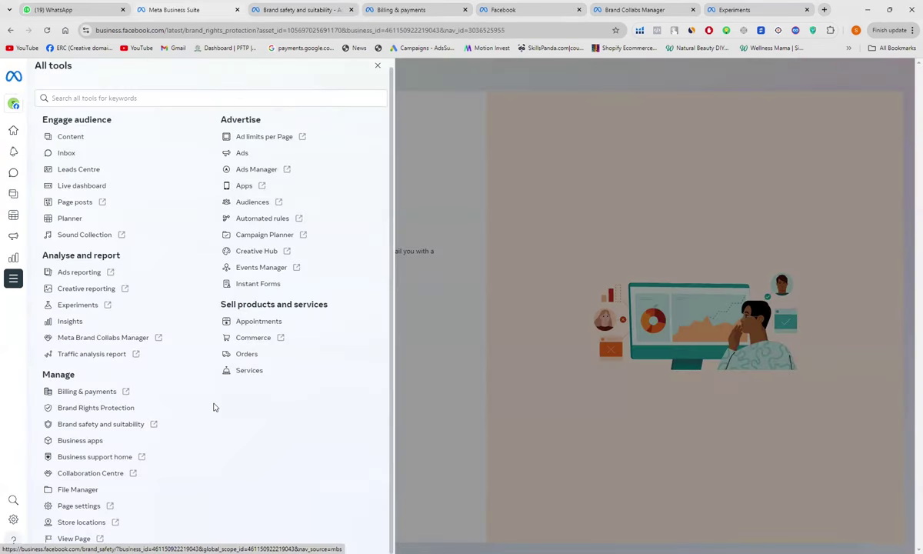
{"action": "left_click", "coordinate": [84, 443]}
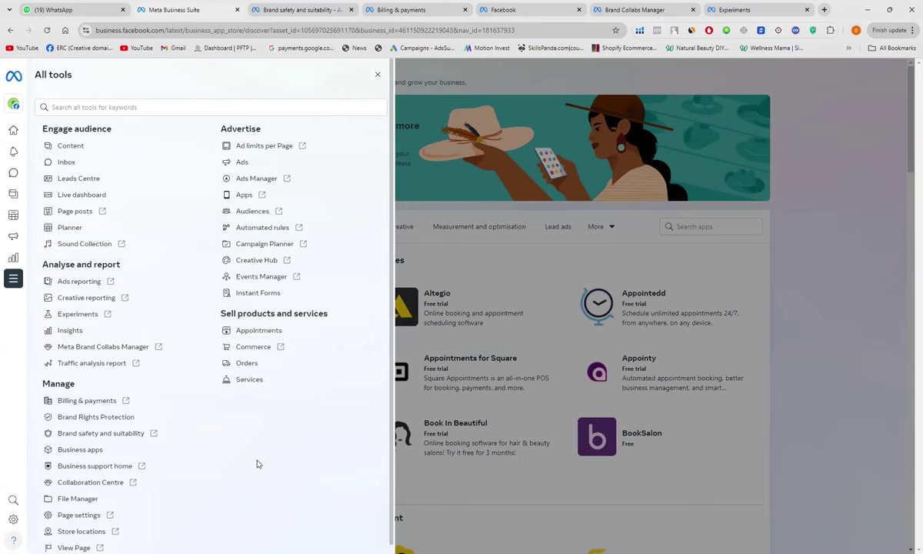
Step: View the Store locations page and the Events Manager overview from the full tool list, returning to Meta Business Suite
{"action": "left_click", "coordinate": [115, 531]}
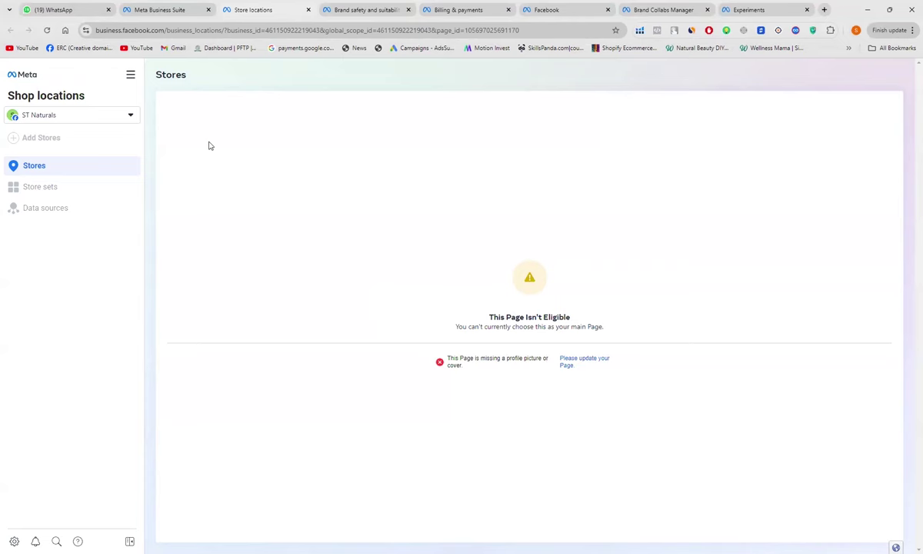
{"action": "left_click", "coordinate": [177, 9]}
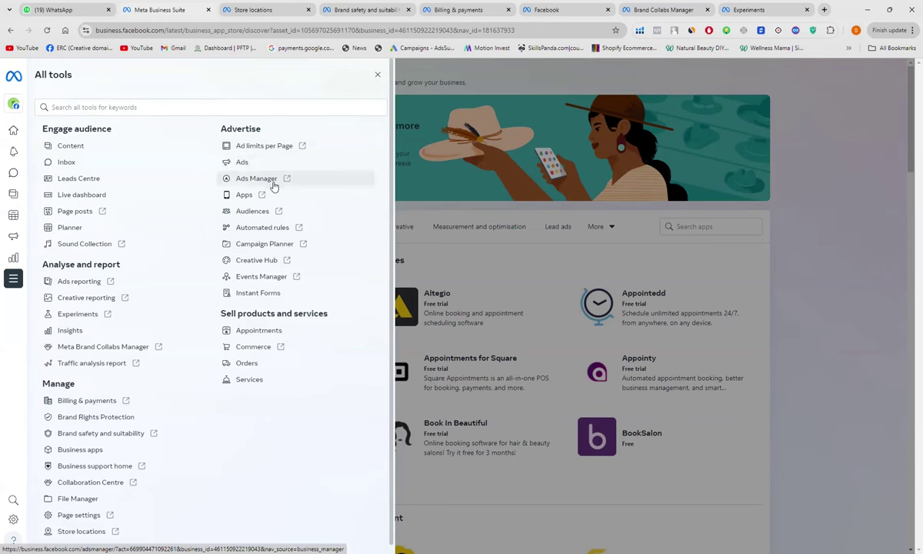
{"action": "left_click", "coordinate": [292, 277]}
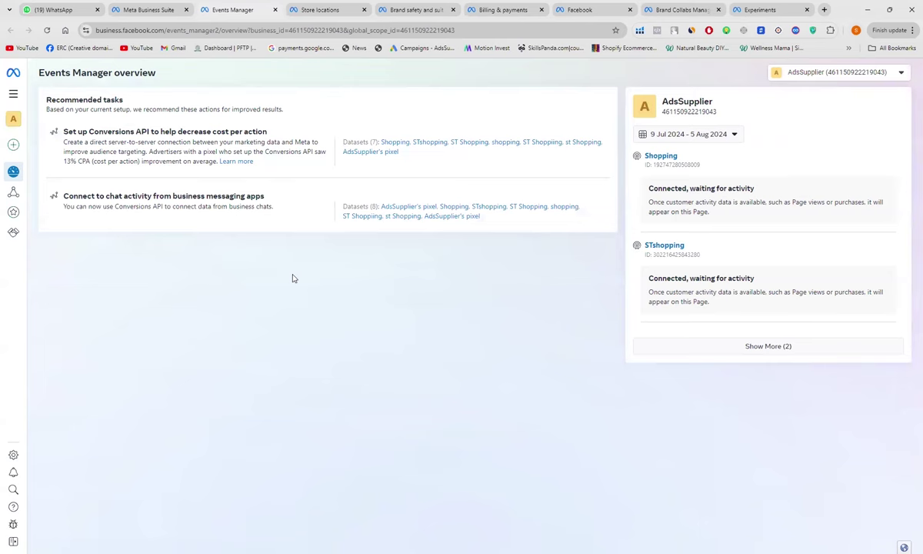
{"action": "key", "text": "ctrl+shift+Tab"}
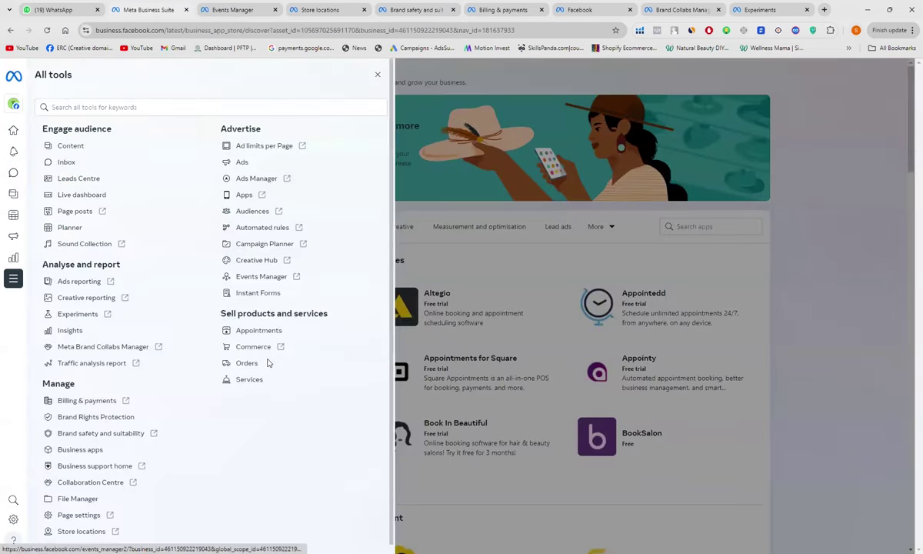
Step: Visit the Instant Forms and Services pages, and review the full list of tools once more before closing it
{"action": "left_click", "coordinate": [267, 295]}
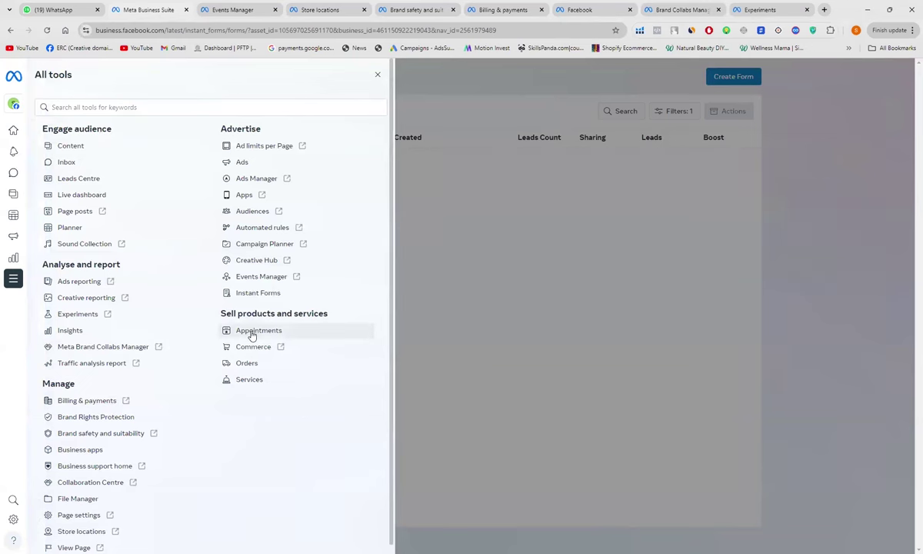
{"action": "left_click", "coordinate": [249, 379]}
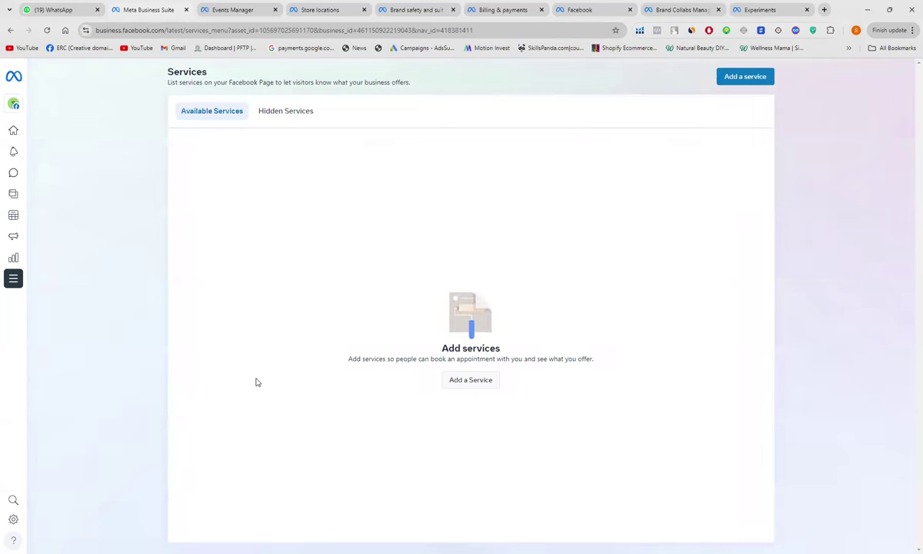
{"action": "mouse_move", "coordinate": [14, 282]}
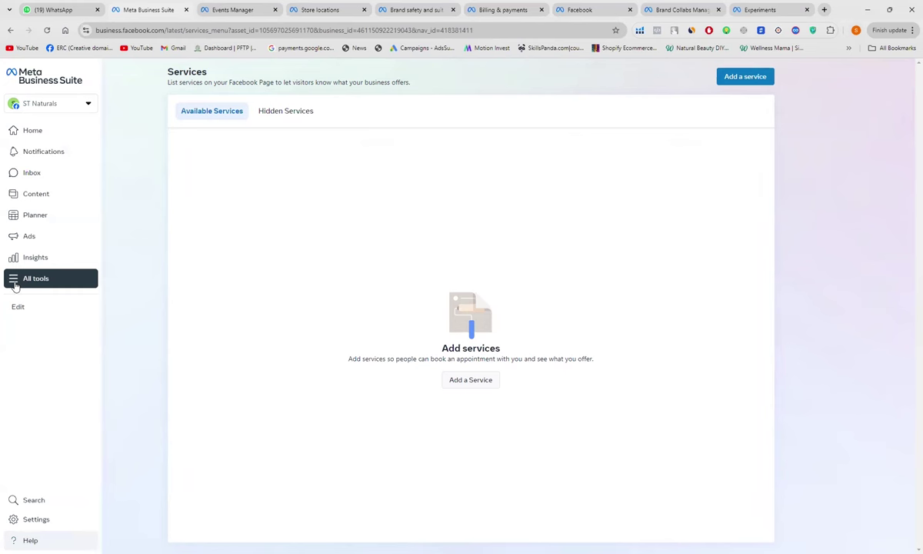
{"action": "left_click", "coordinate": [14, 282]}
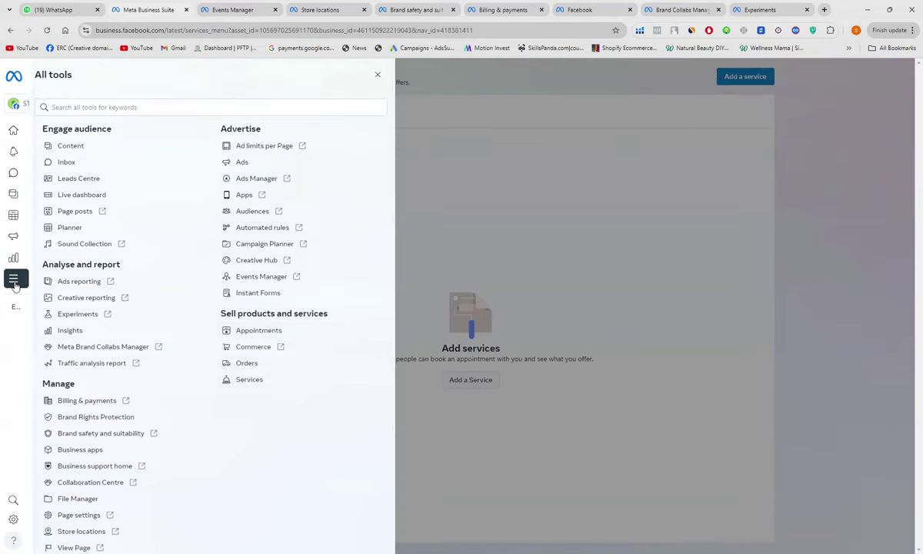
{"action": "left_click", "coordinate": [508, 299]}
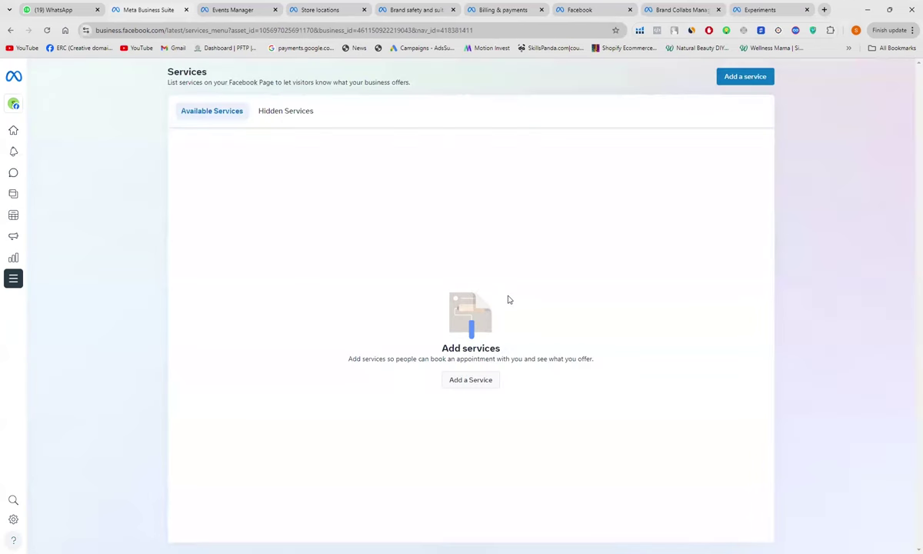